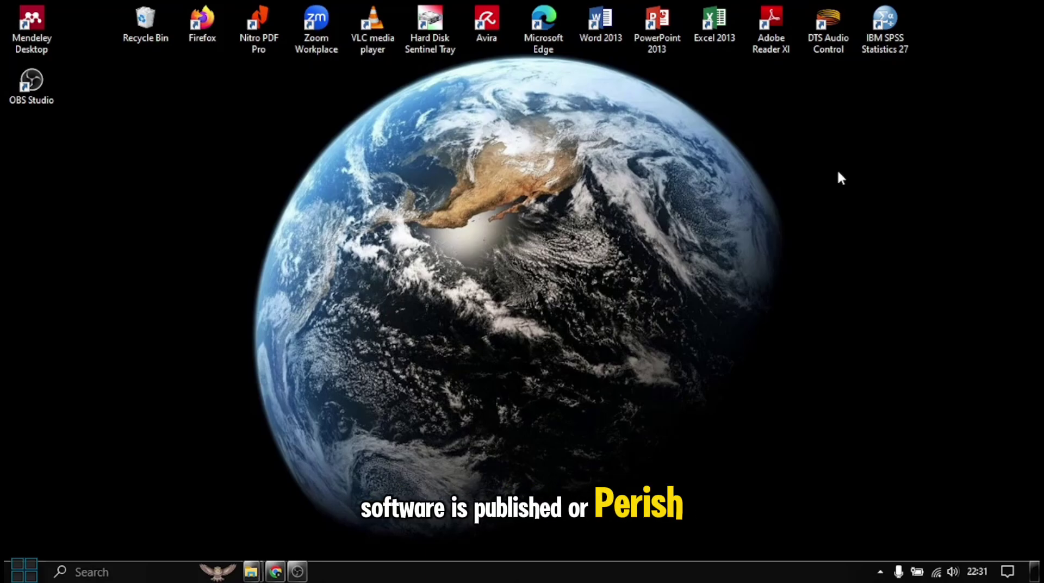
- Switch to Chrome and open the Harzing.com Publish or Perish page from the Google results for "publish or perish"
click(275, 570)
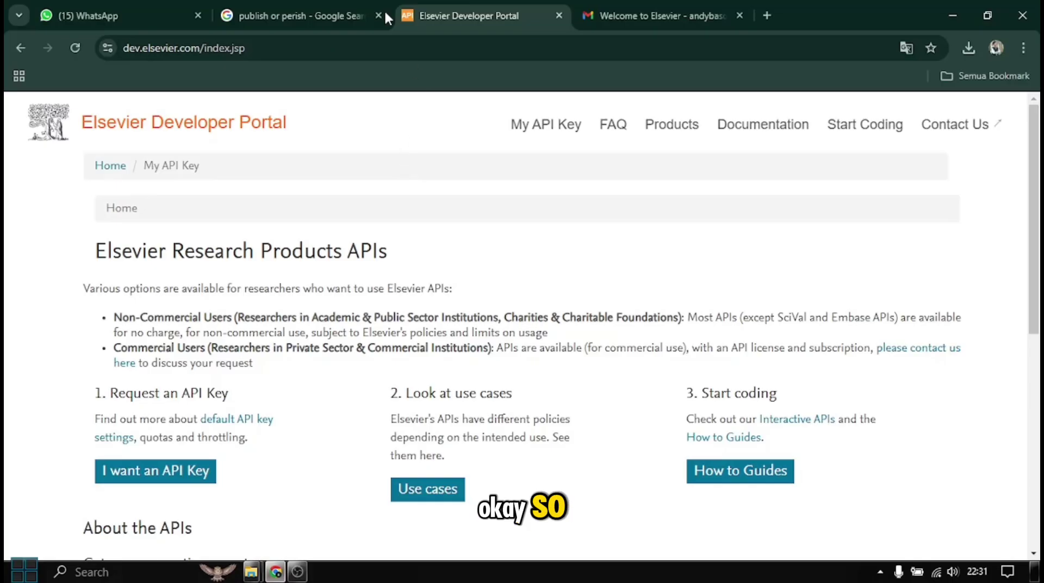
click(365, 7)
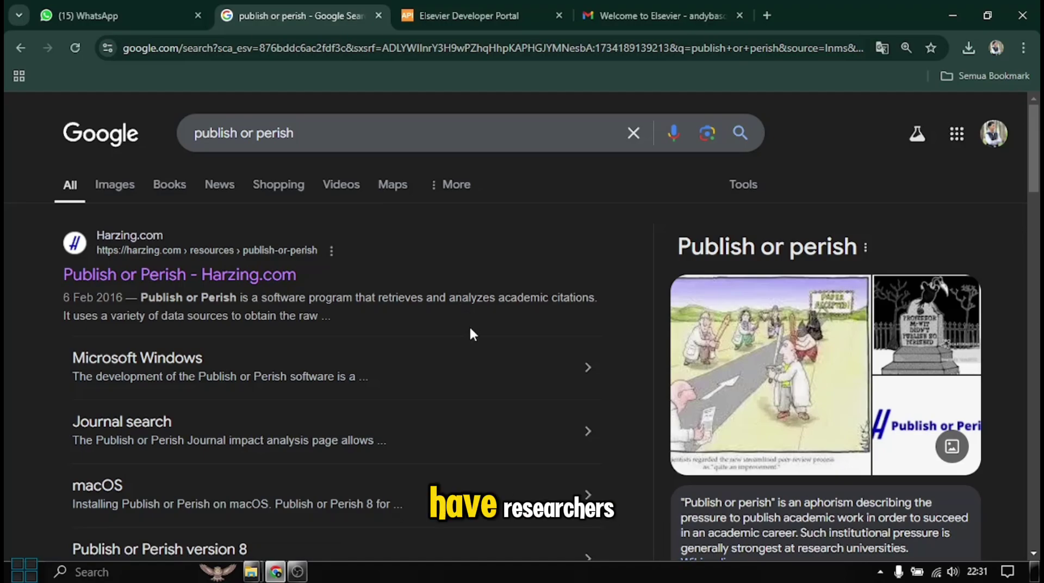
scroll(470, 329, down, 1)
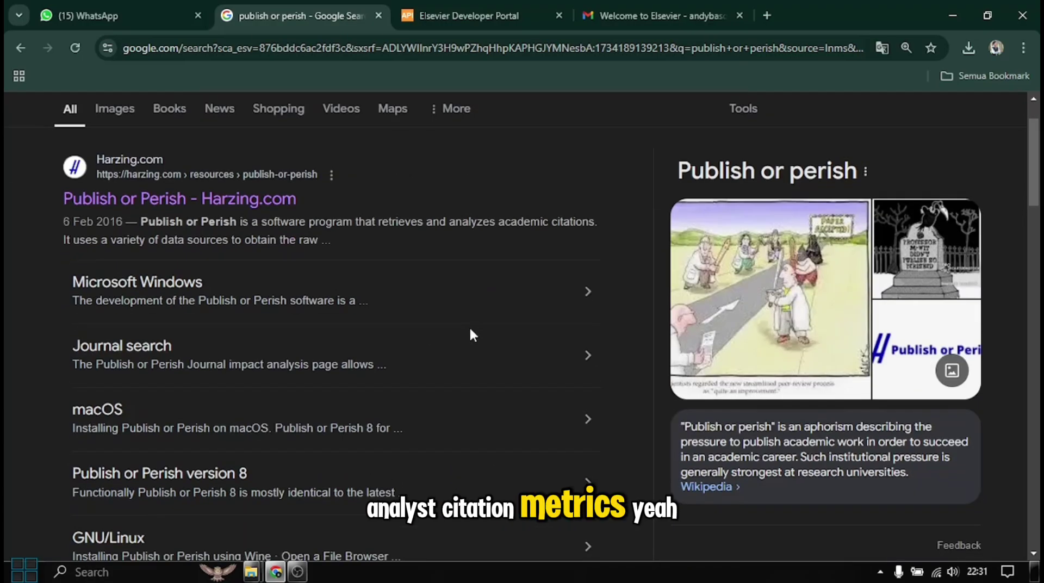
scroll(470, 330, up, 1)
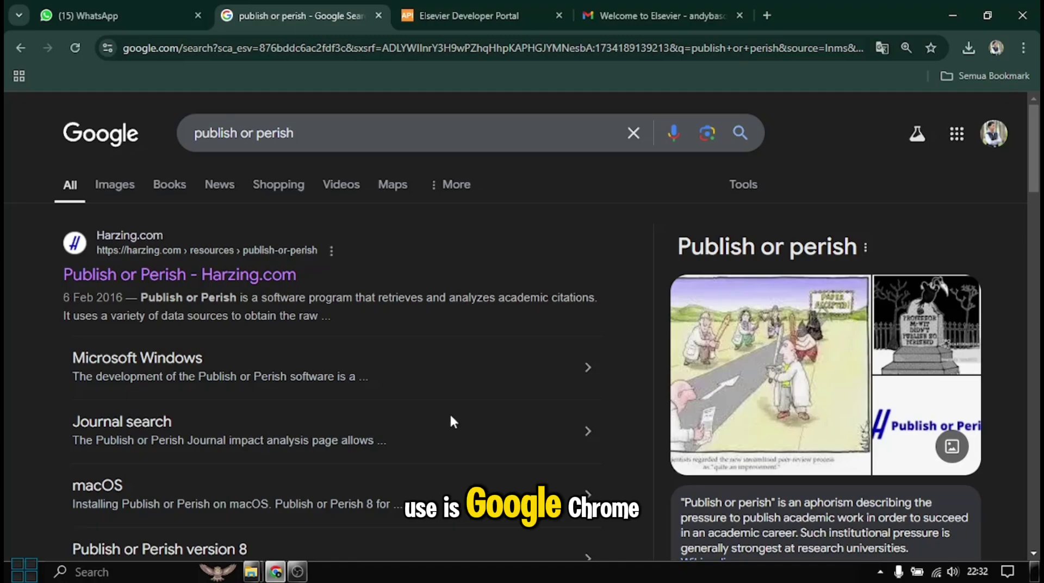
click(320, 131)
click(11, 162)
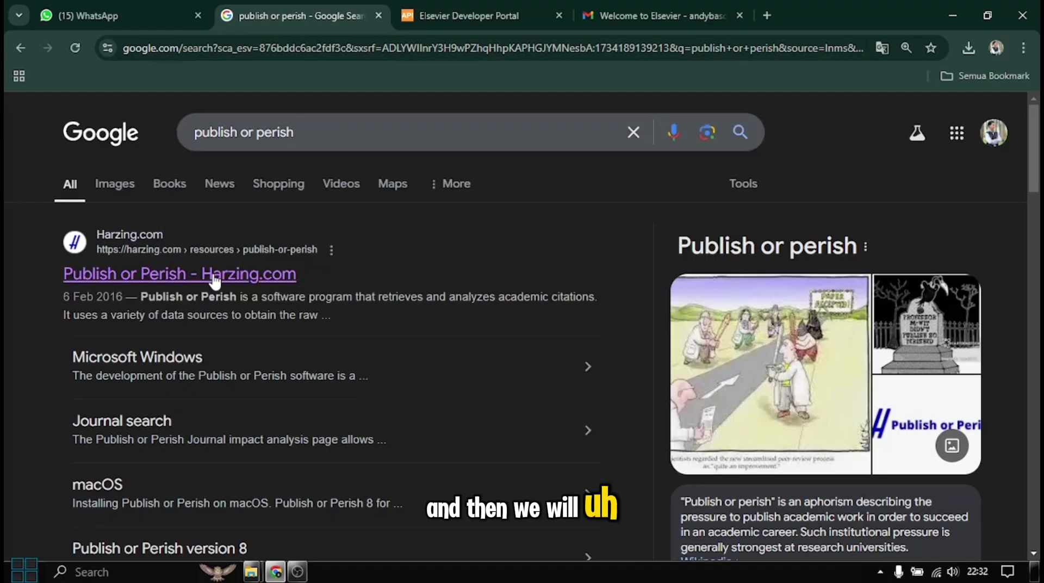
scroll(143, 223, down, 1)
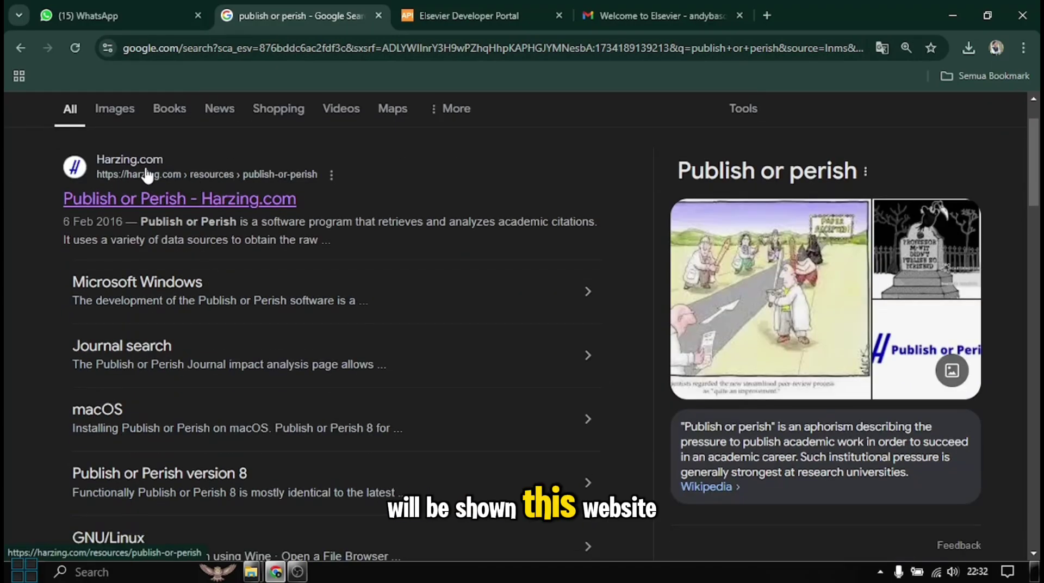
click(169, 201)
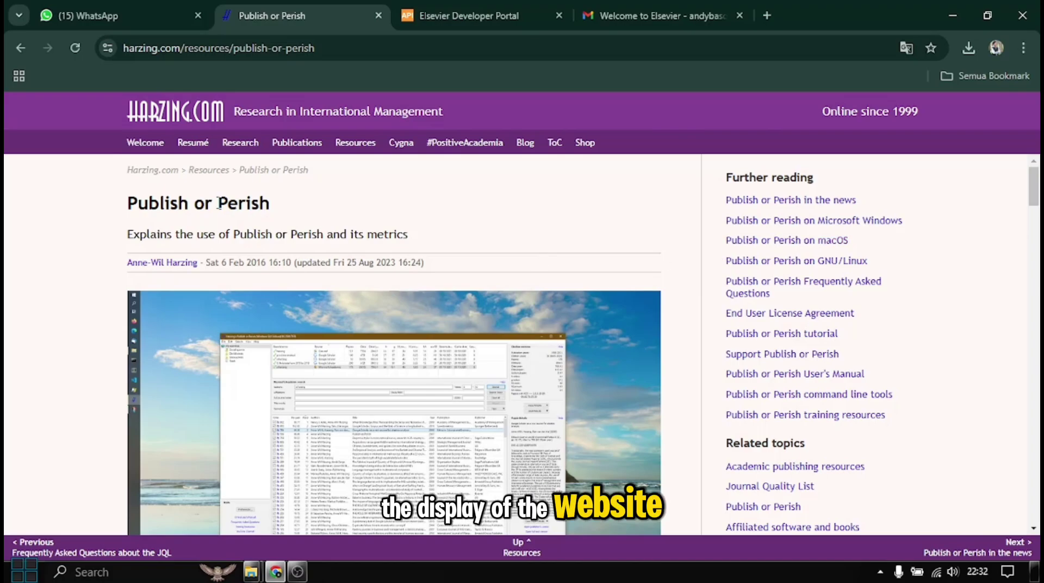
- Review the Publish or Perish download and installation sections for Microsoft Windows, macOS and GNU/Linux
scroll(135, 214, down, 1)
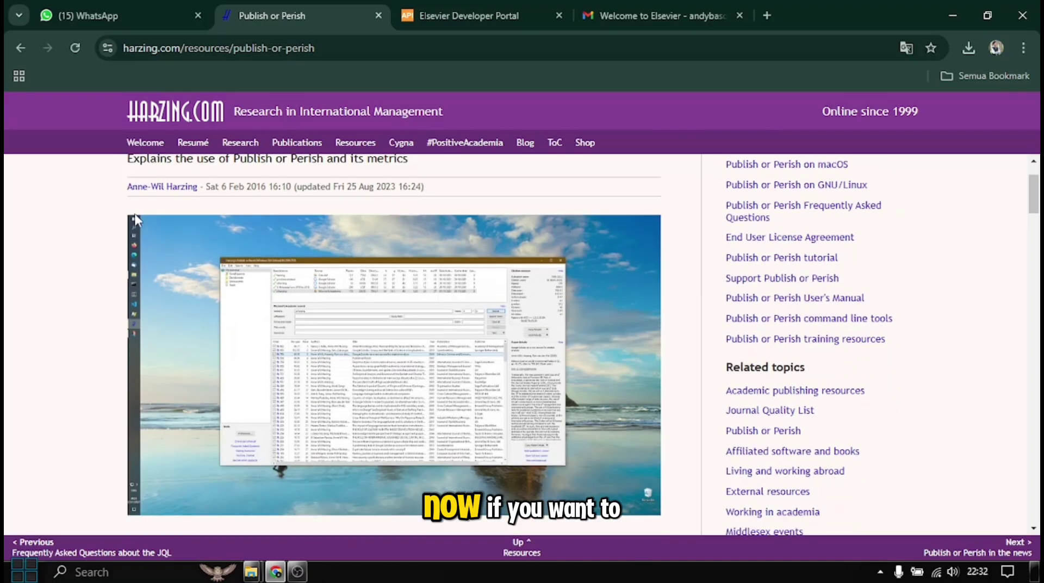
scroll(135, 218, up, 1)
scroll(136, 230, down, 10)
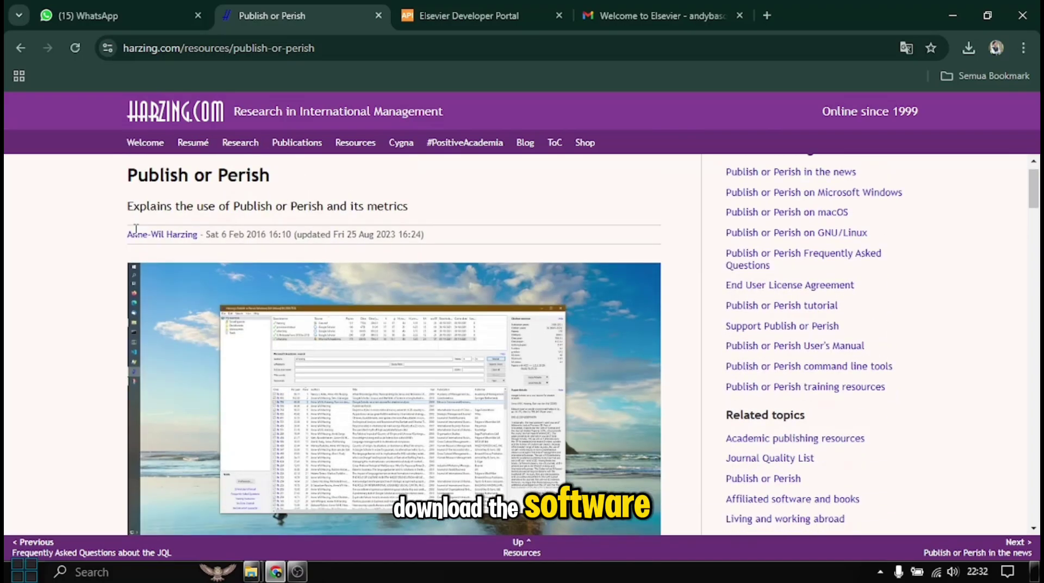
scroll(136, 229, down, 7)
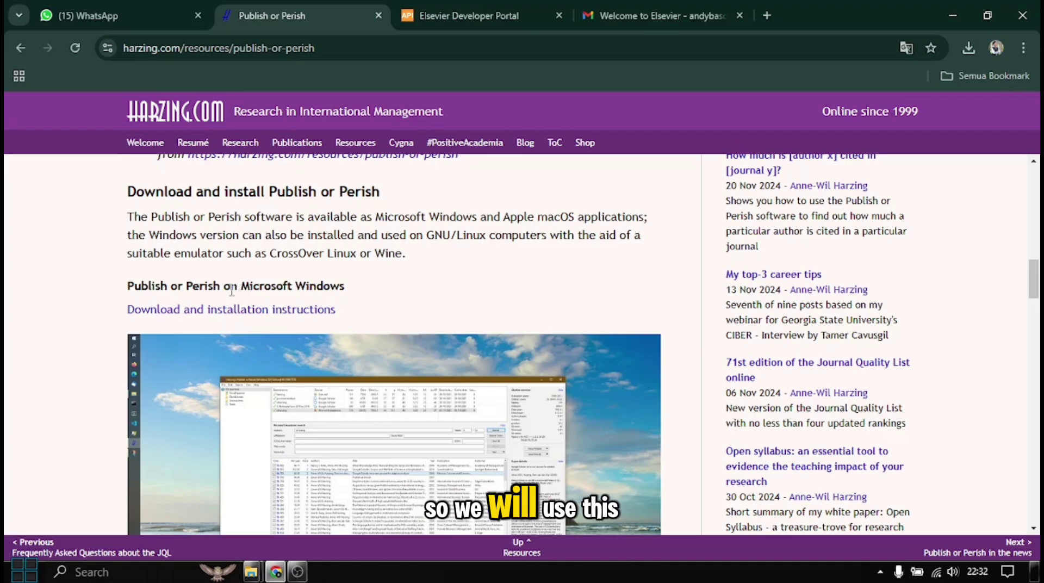
scroll(324, 308, down, 7)
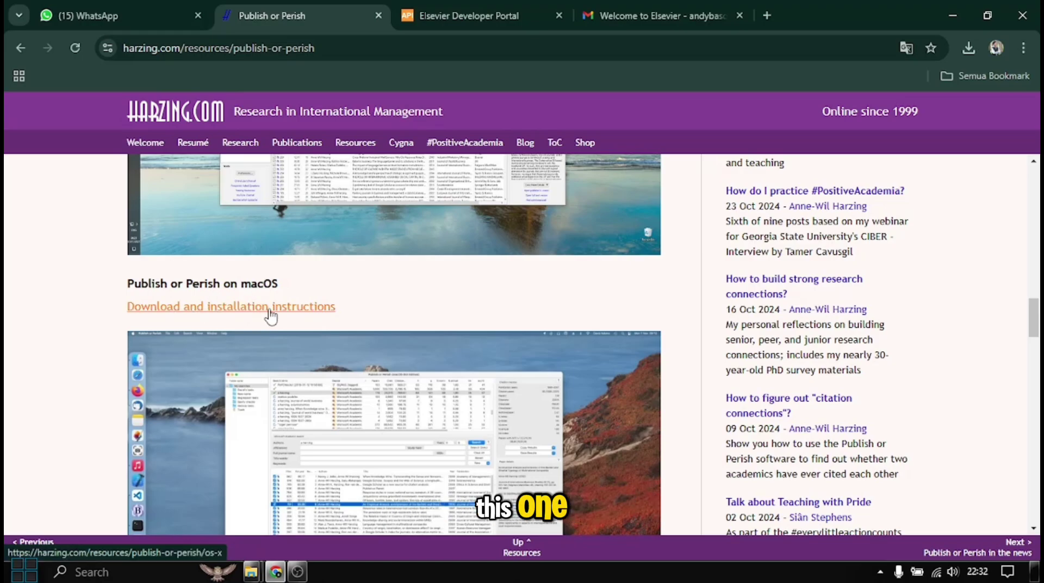
scroll(270, 315, down, 7)
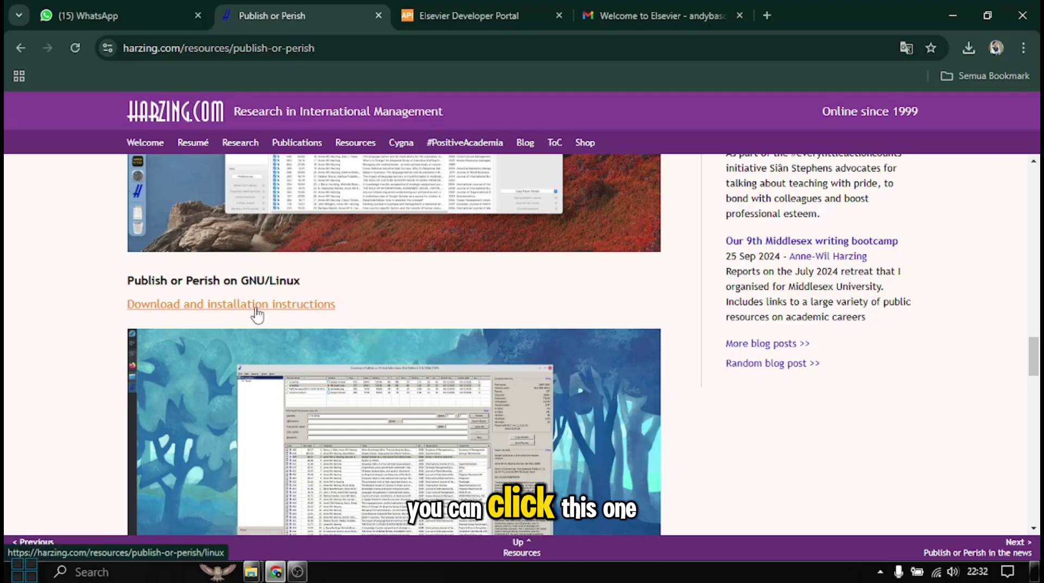
scroll(325, 308, up, 5)
scroll(325, 308, up, 10)
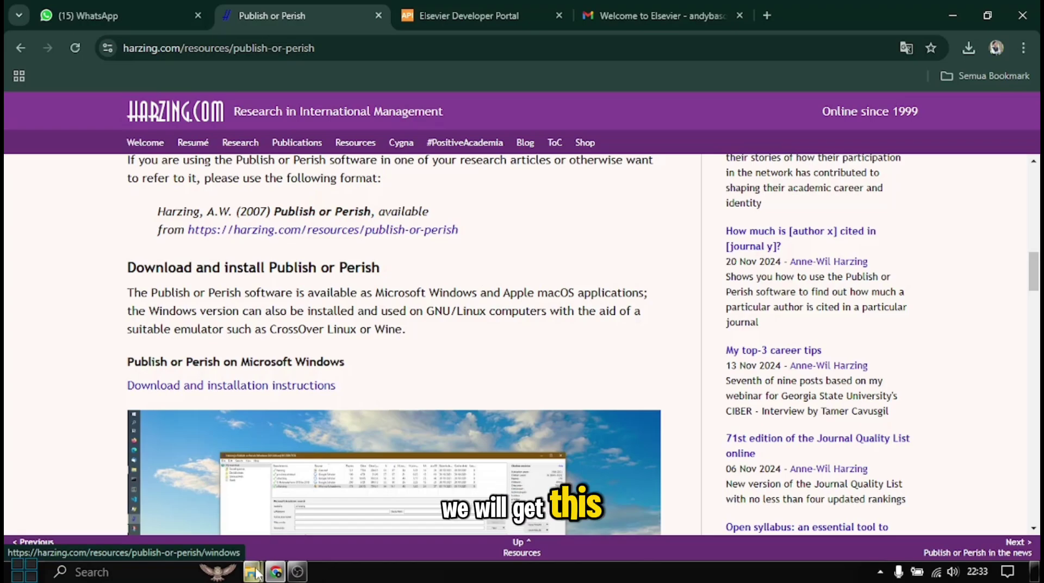
- Switch to the Downloads folder in File Explorer and launch the PoP8Setup.exe installer
mouse_move(256, 575)
click(407, 453)
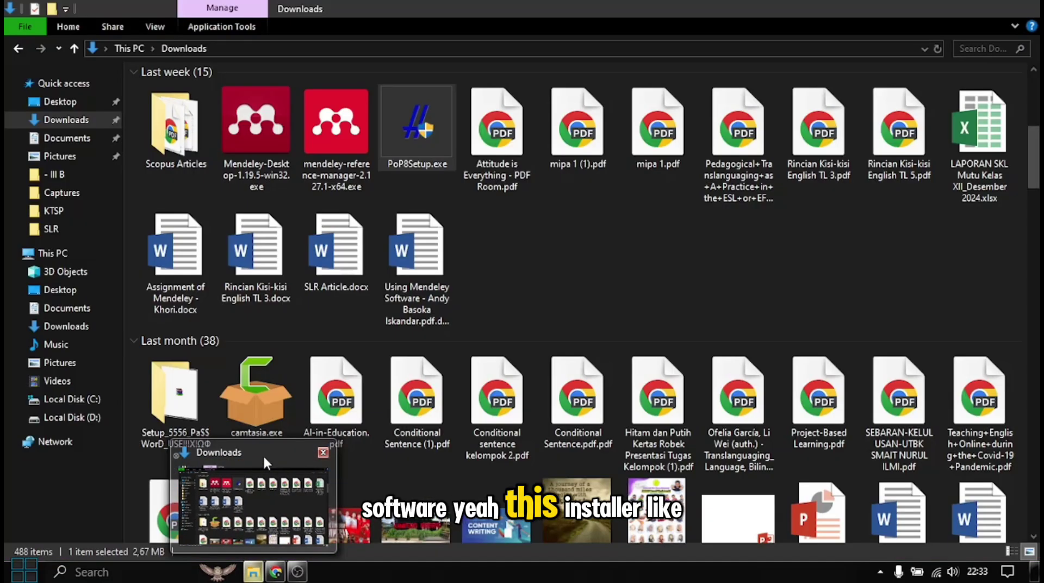
click(262, 454)
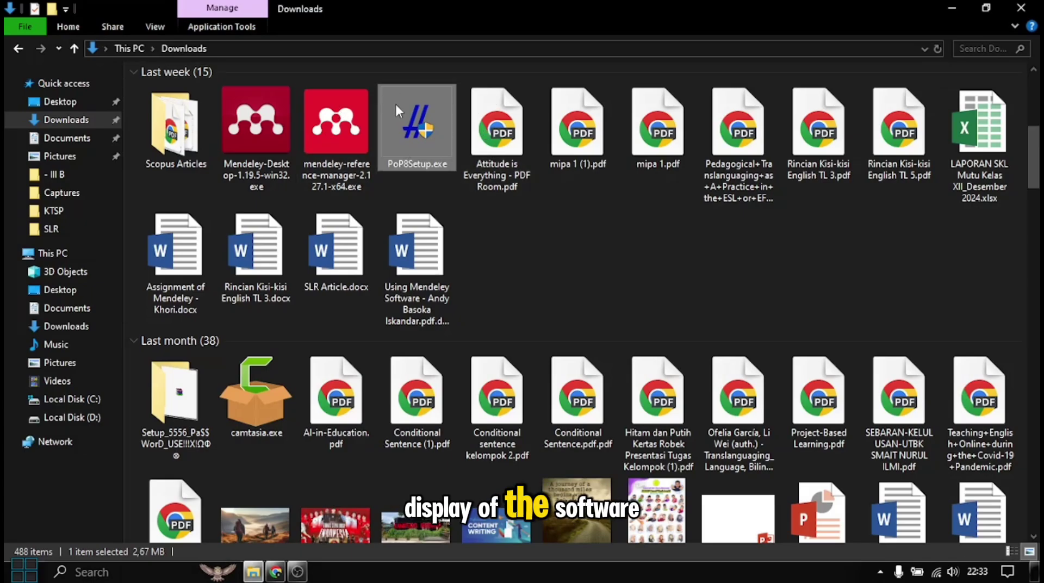
mouse_move(396, 103)
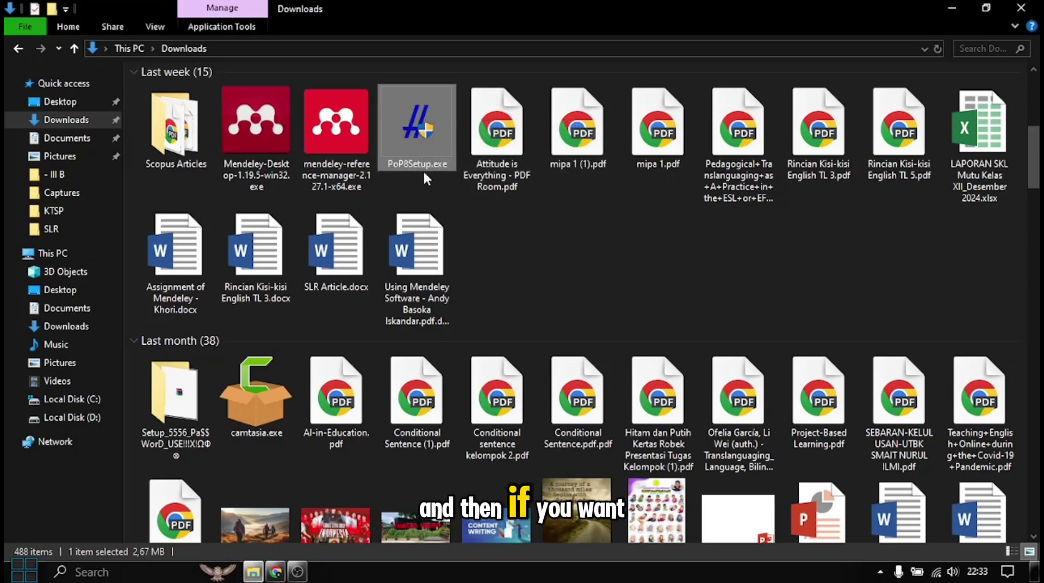
mouse_move(435, 146)
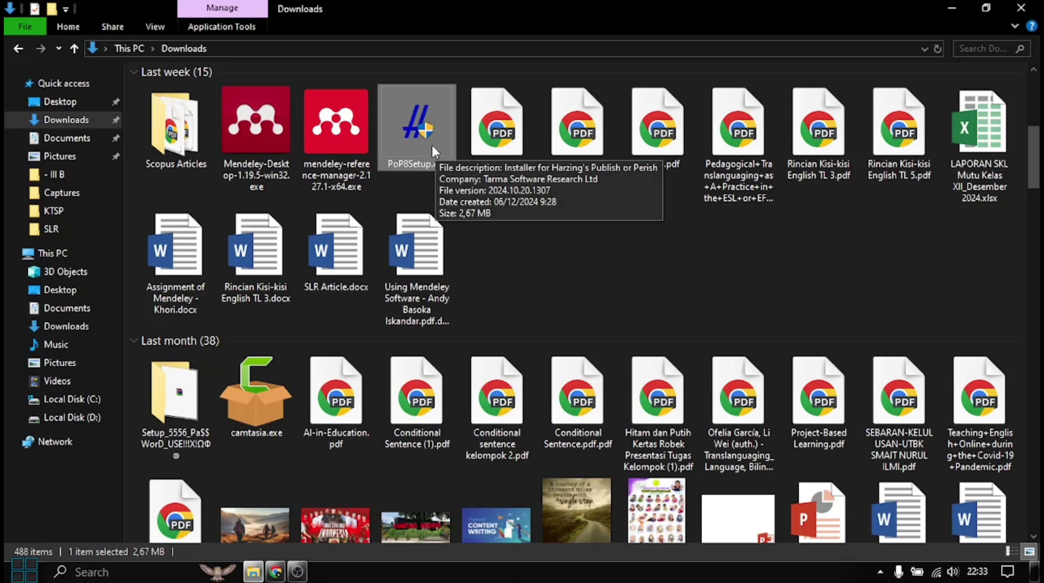
double_click(431, 143)
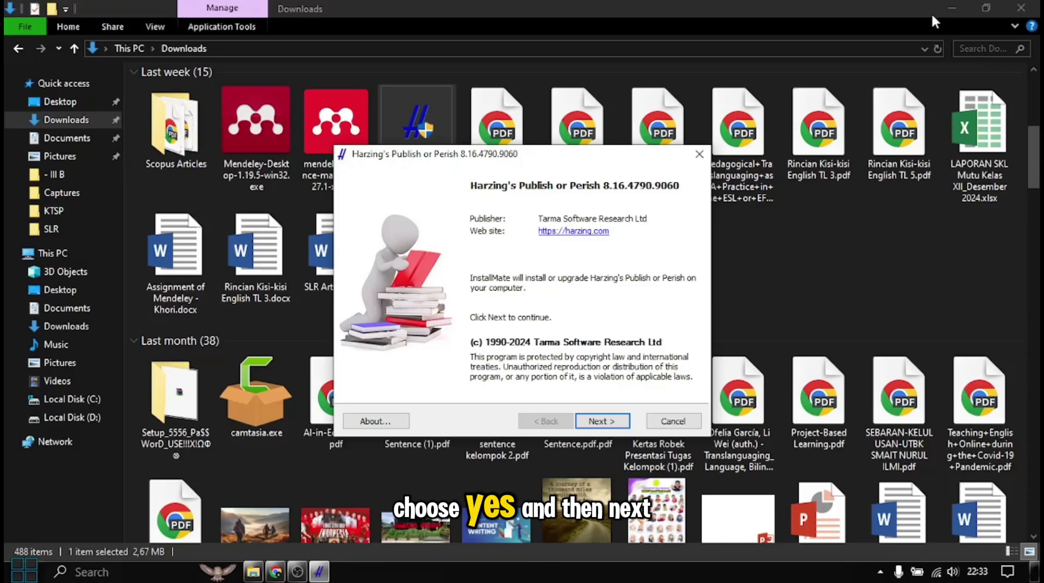
- Agree to the license terms and install Harzing's Publish or Perish in C:\Program Files\Harzing's Publish or Perish 8
click(590, 418)
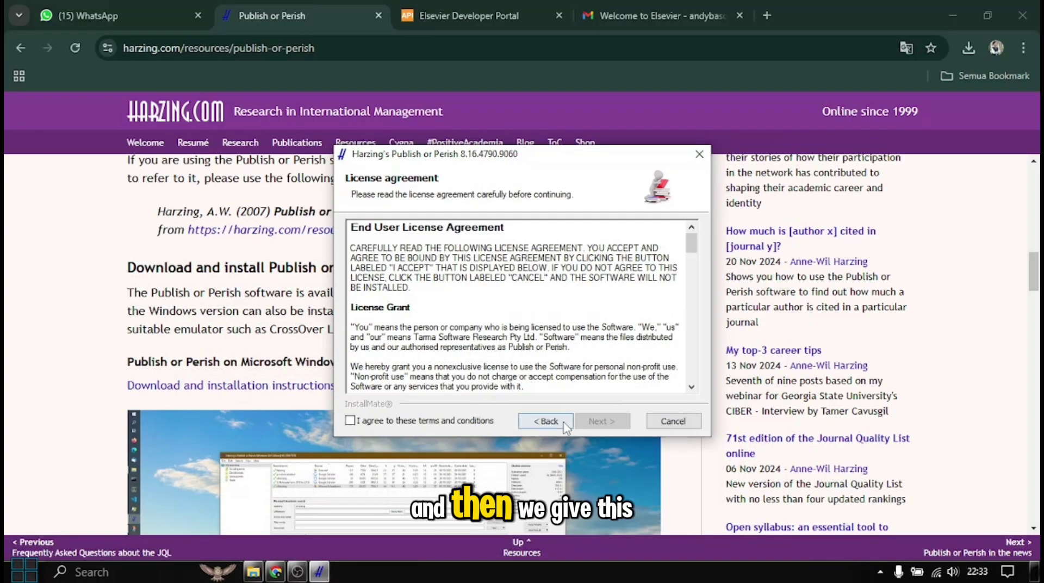
click(350, 421)
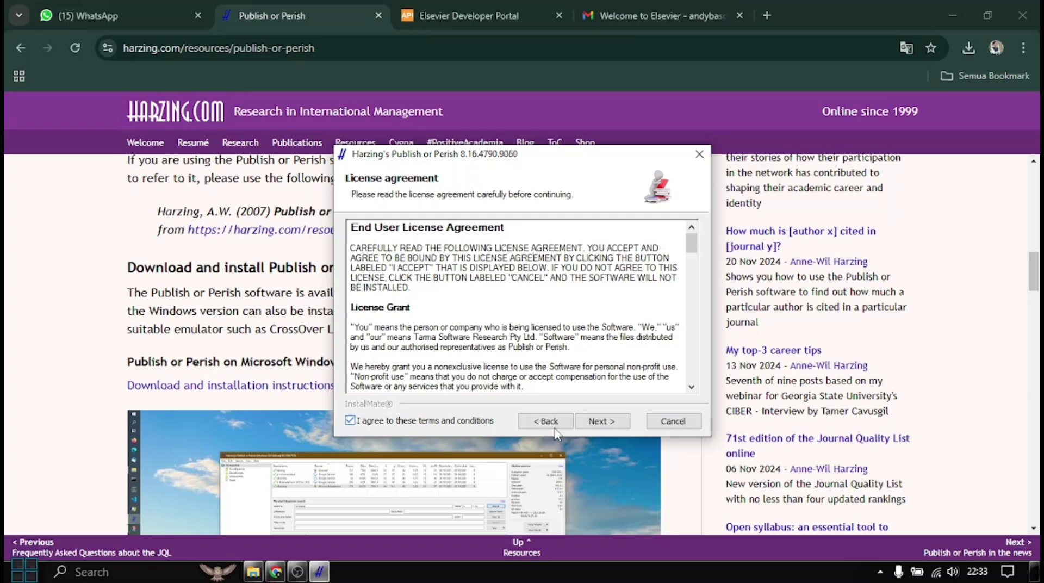
click(596, 423)
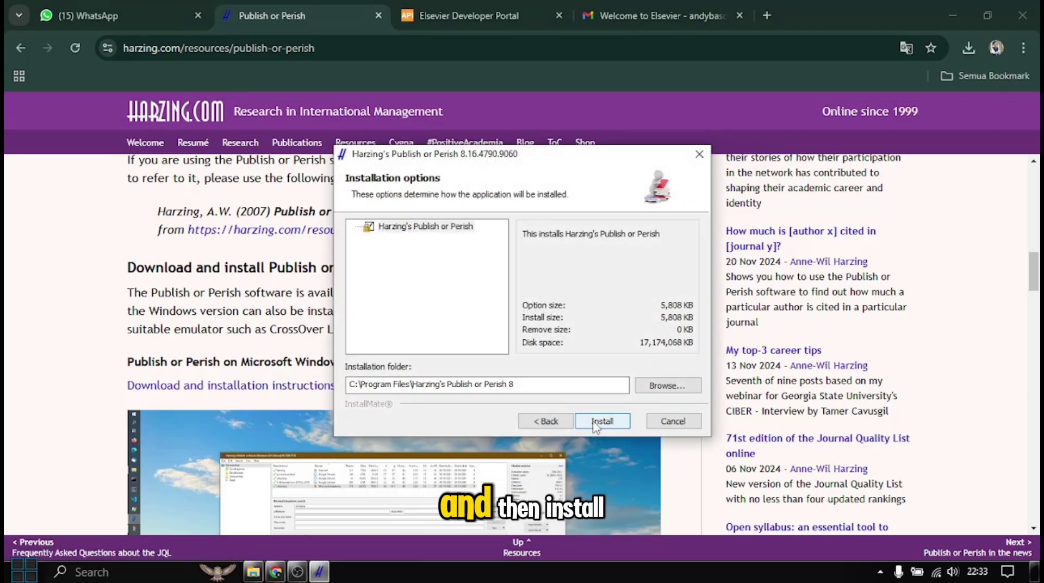
click(596, 424)
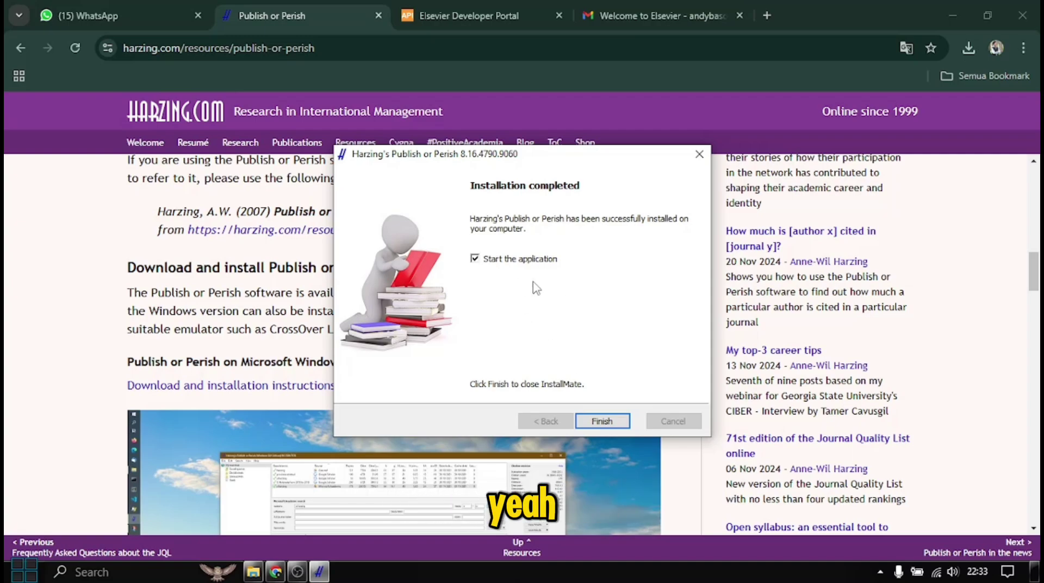
- Finish the installation with the application set to start, minimize the browser and decline the Publish or Perish survey
click(606, 419)
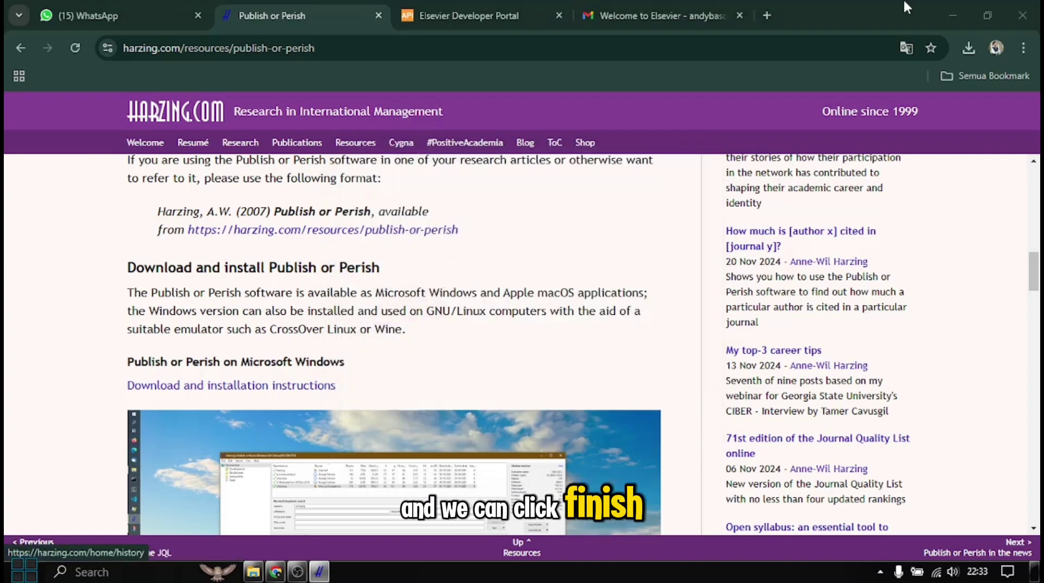
click(949, 14)
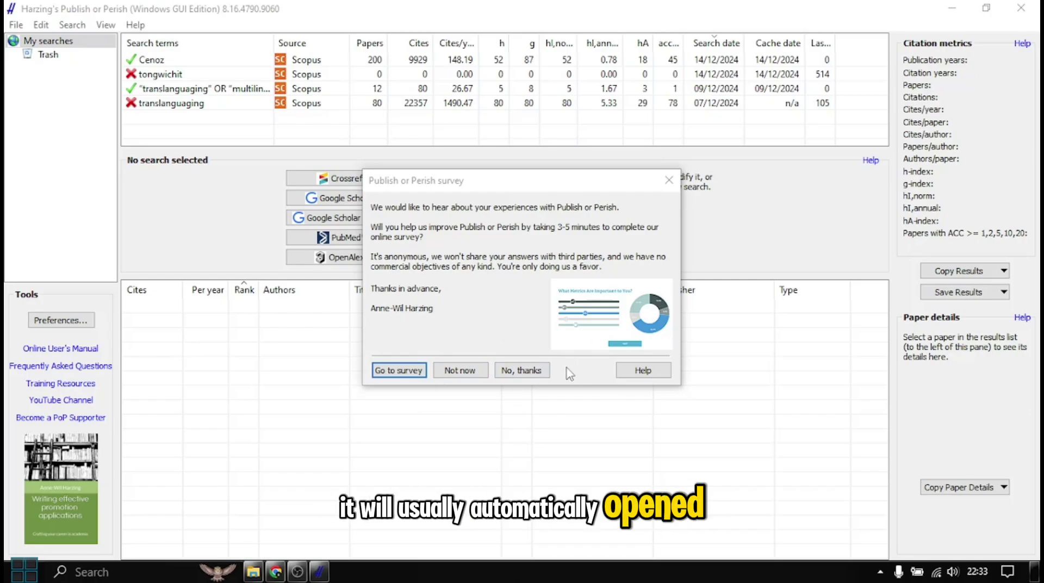
click(524, 374)
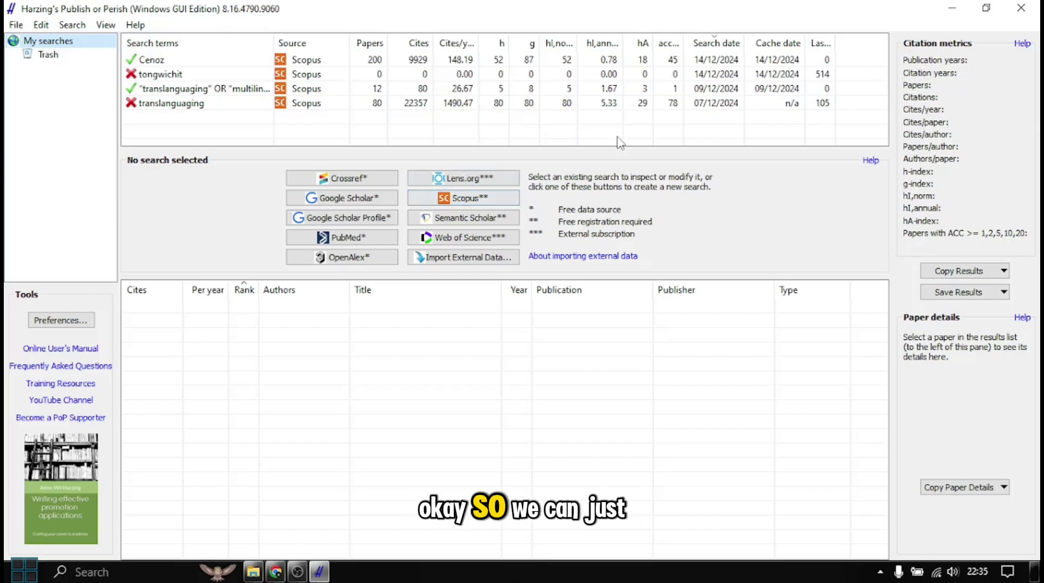
- Create a new Scopus search and enter Translanguaging as its keyword
click(455, 200)
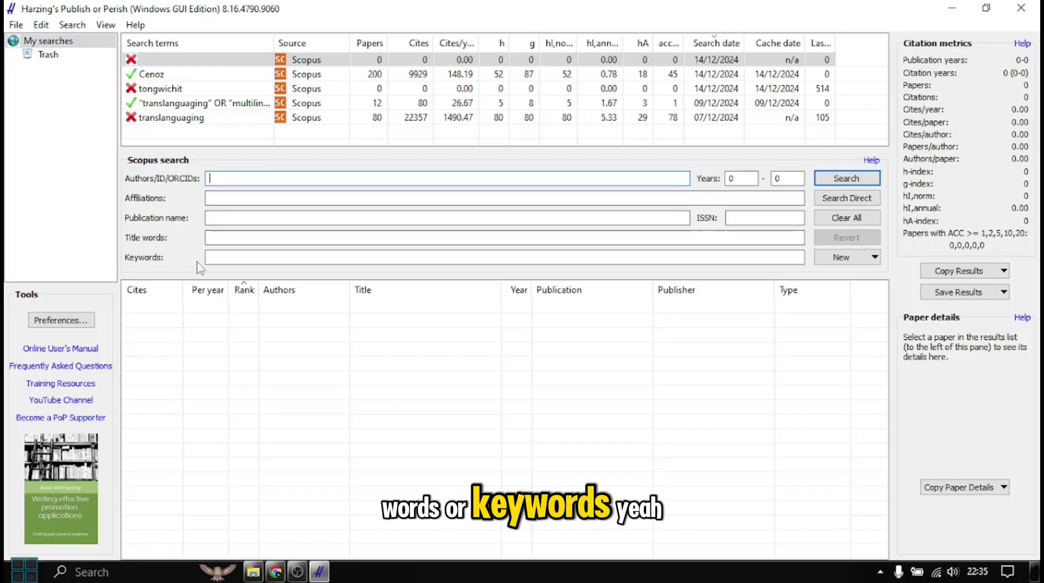
click(773, 180)
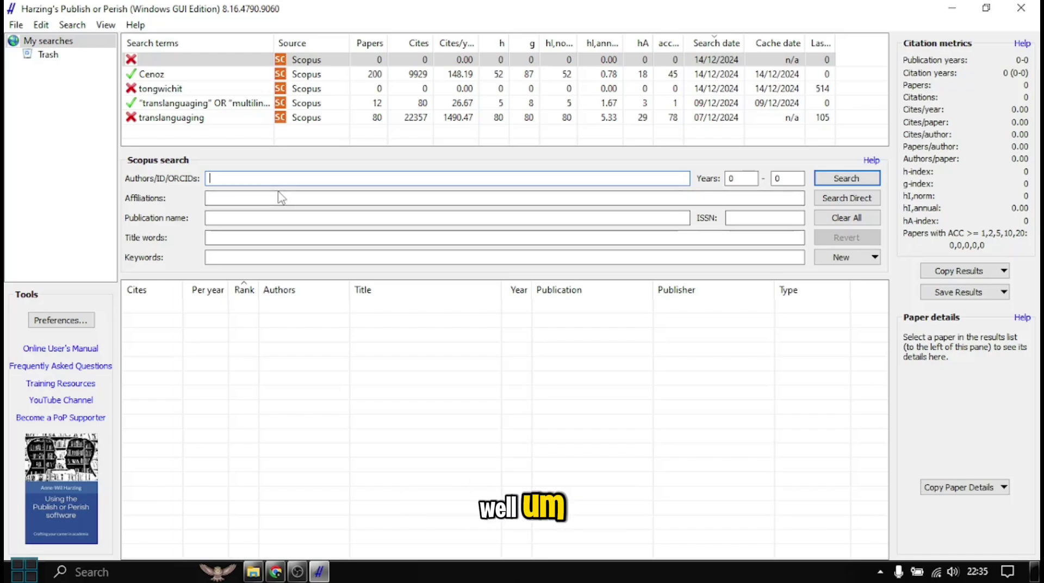
click(239, 258)
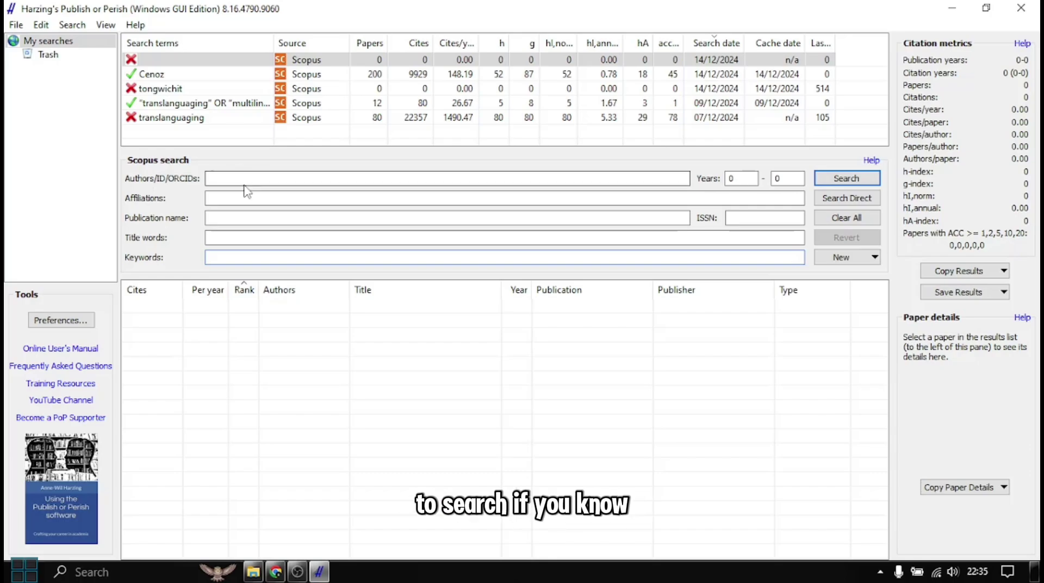
click(222, 180)
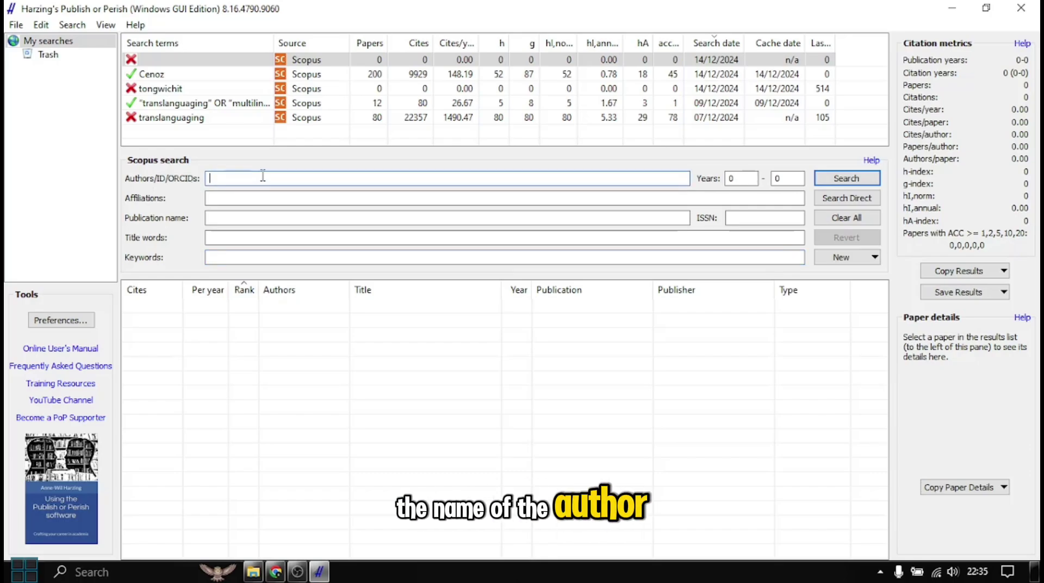
click(282, 257)
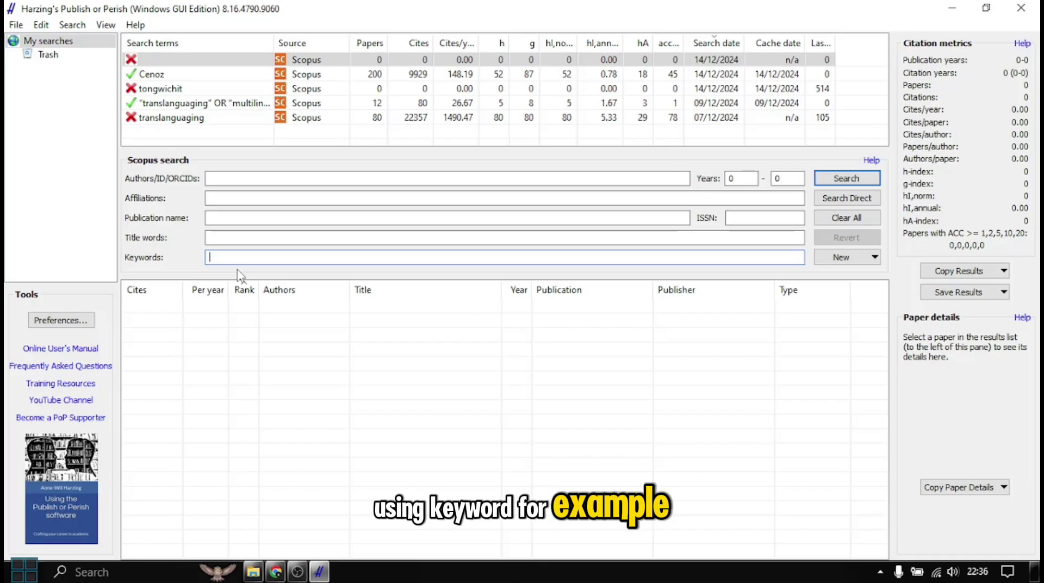
text(ZT)
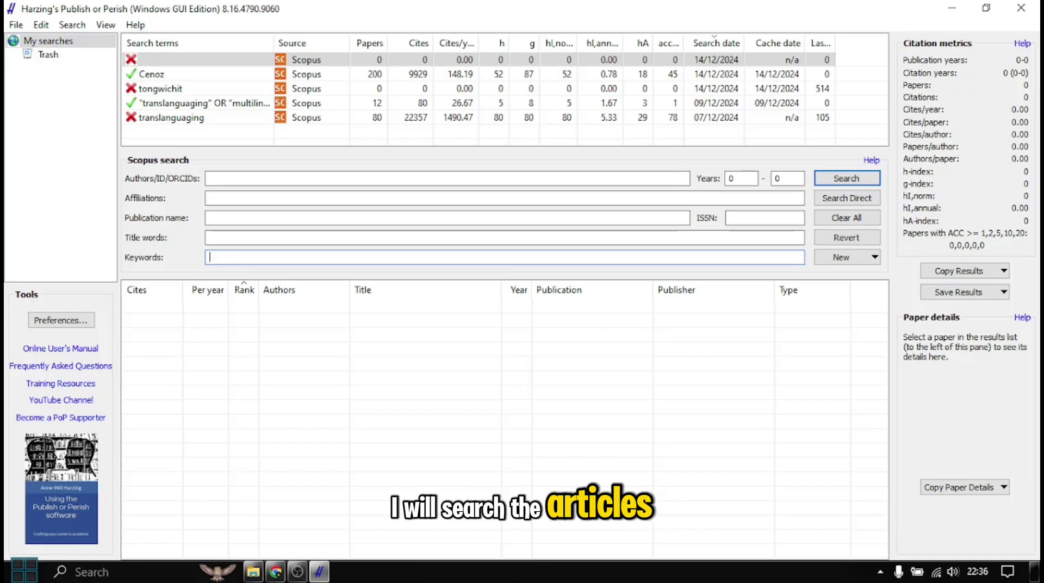
text(Trans)
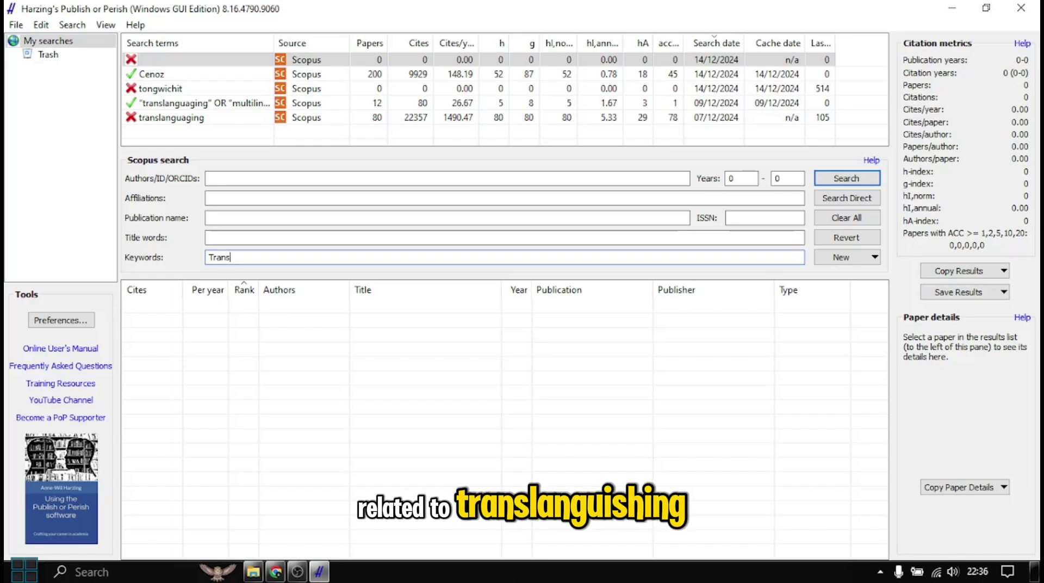
text(languaging)
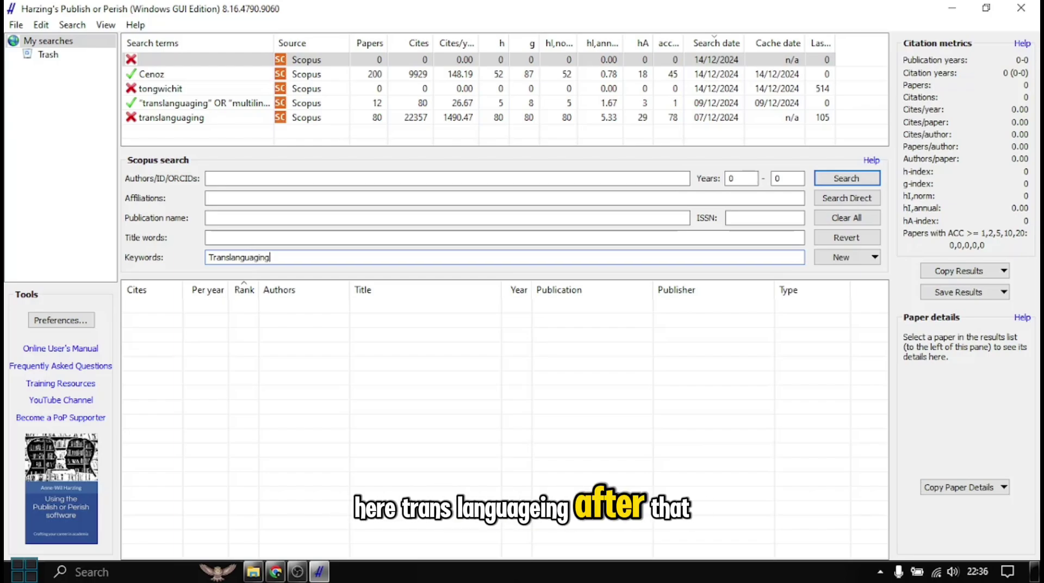
- Limit the Scopus search to the years 2015 to 2024 and run it
click(745, 181)
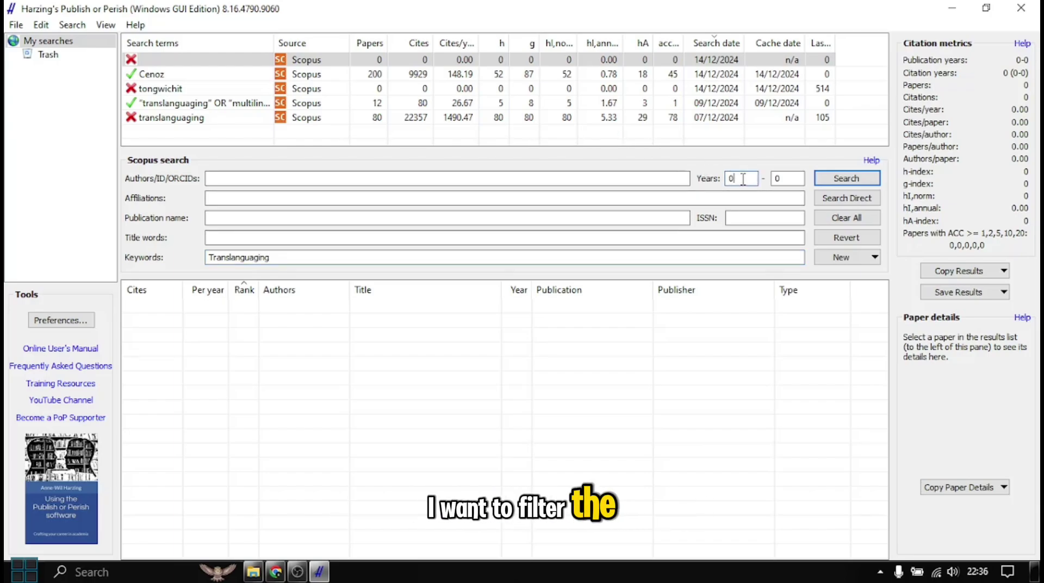
key(BackSpace)
text(20)
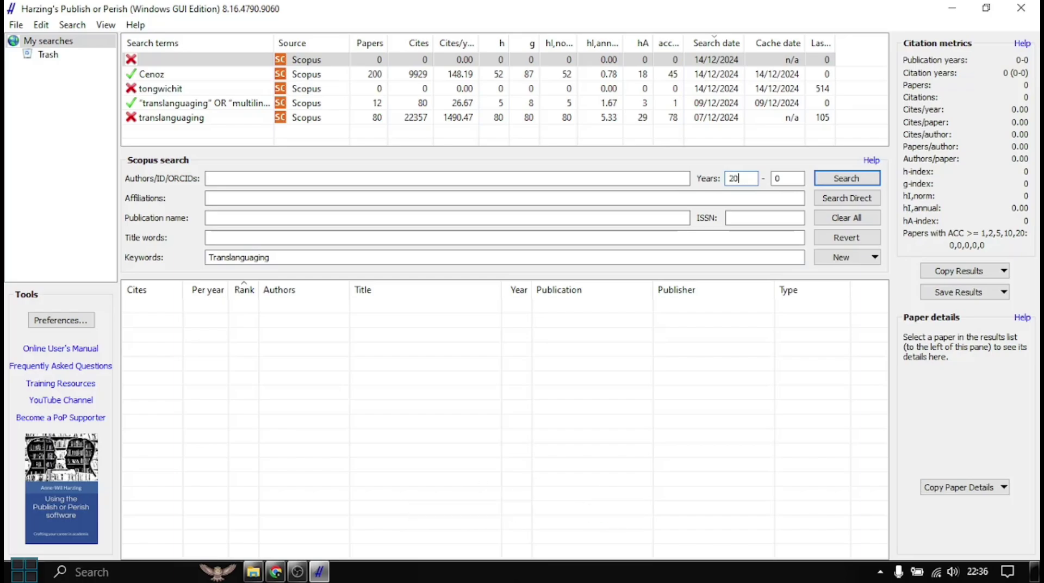
text(15)
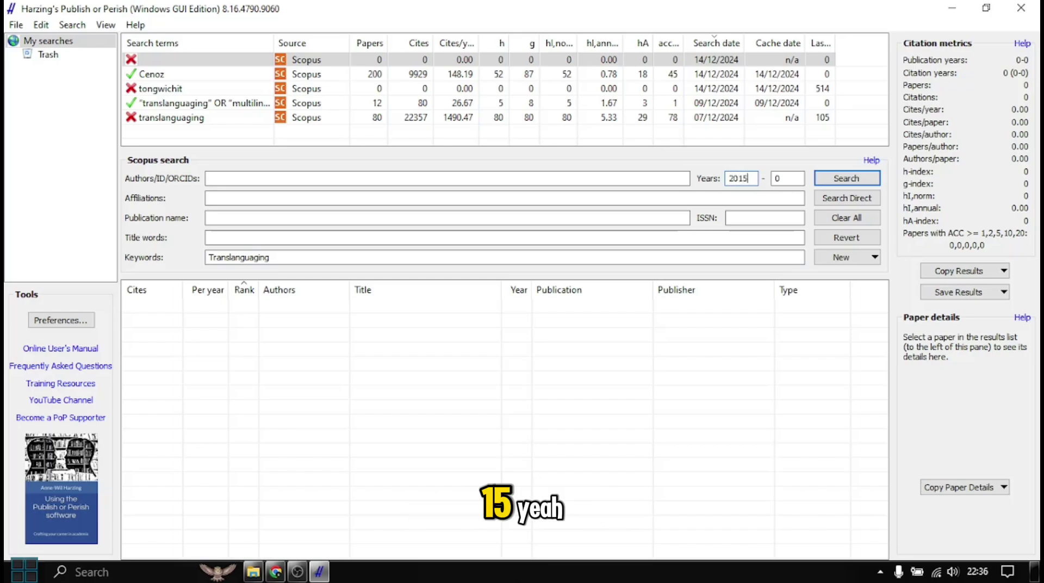
double_click(798, 173)
text(2)
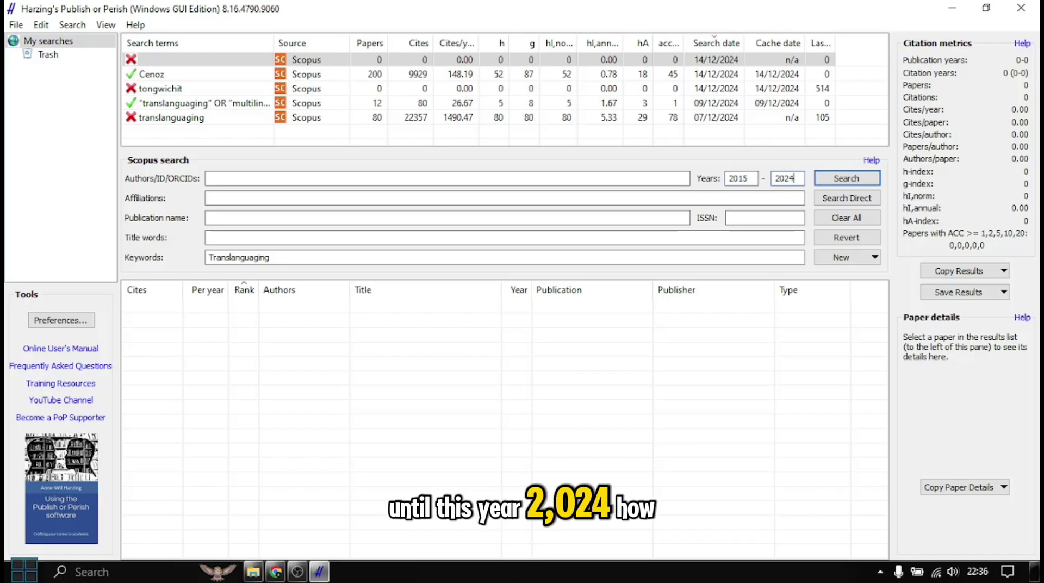
text(024)
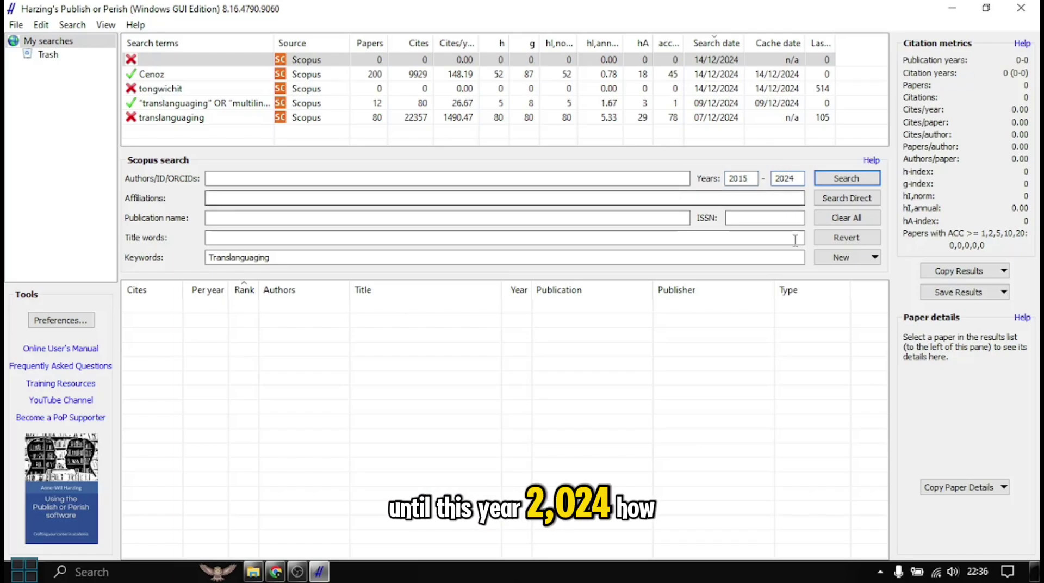
click(846, 178)
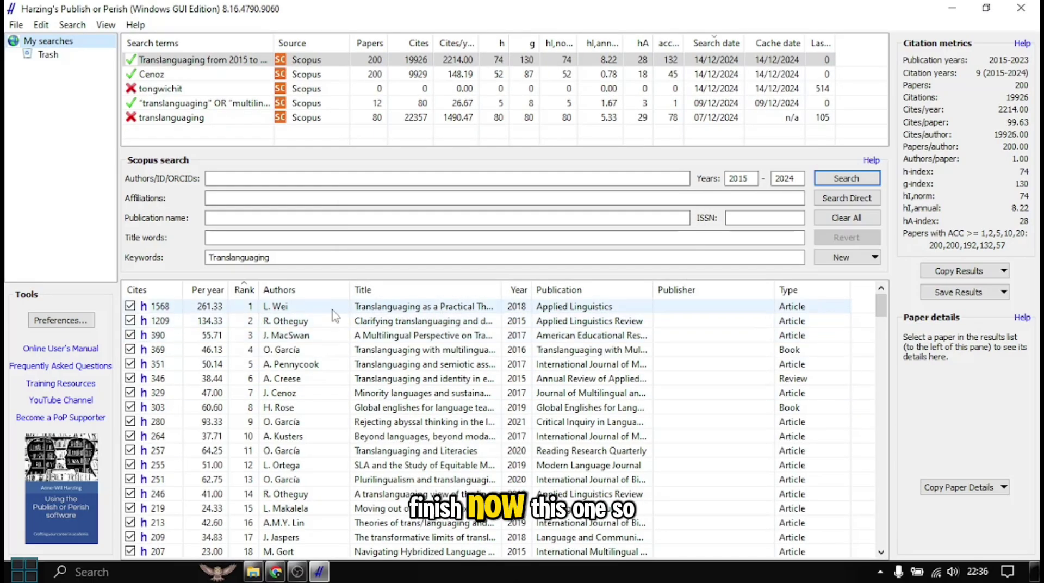
- Look through the results and view the Scopus record and abstract of "Translanguaging as a Practical Theory of Language" in the browser
scroll(463, 392, down, 1)
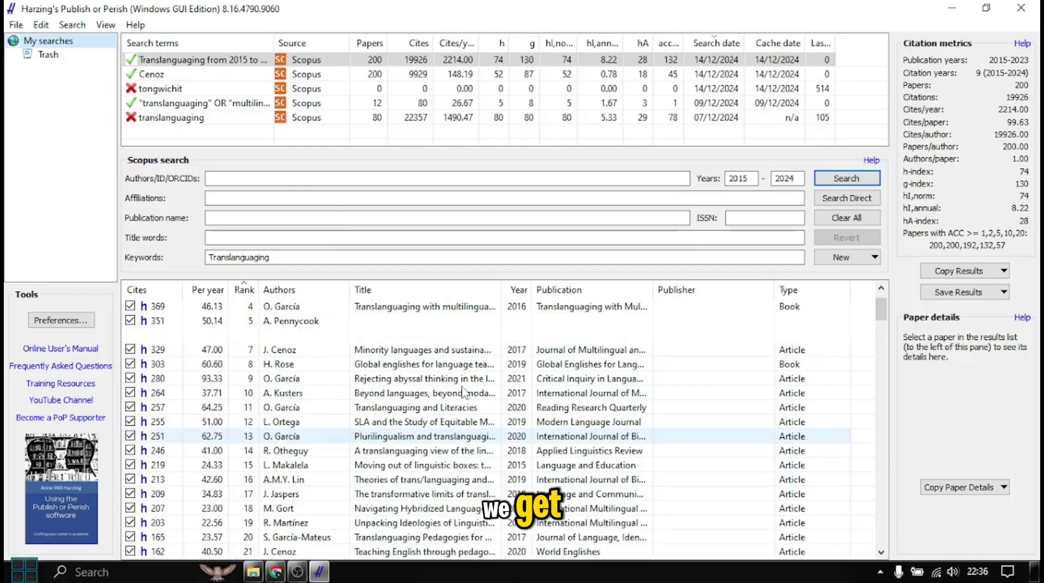
scroll(463, 391, up, 1)
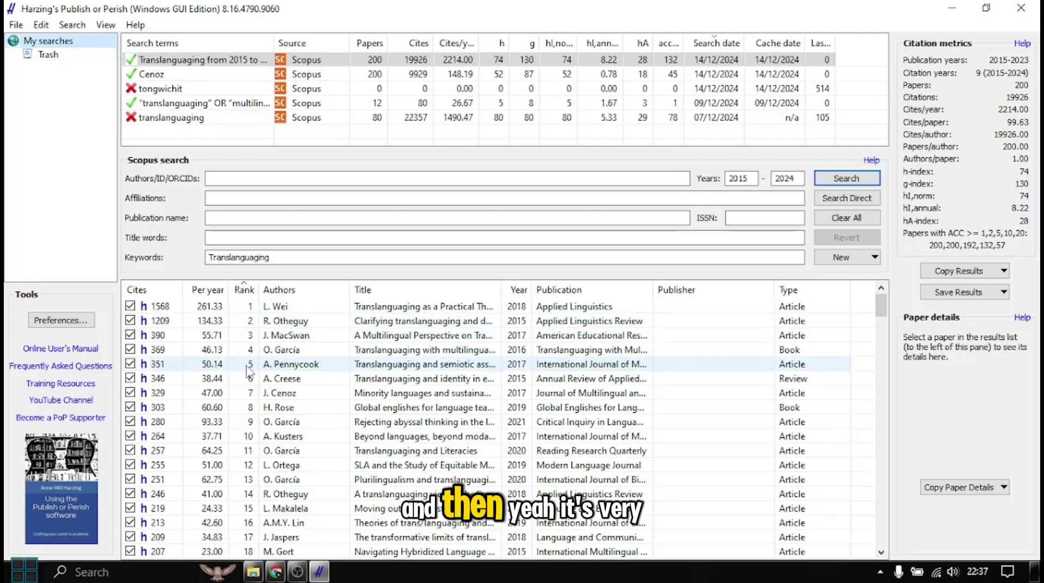
scroll(815, 415, down, 8)
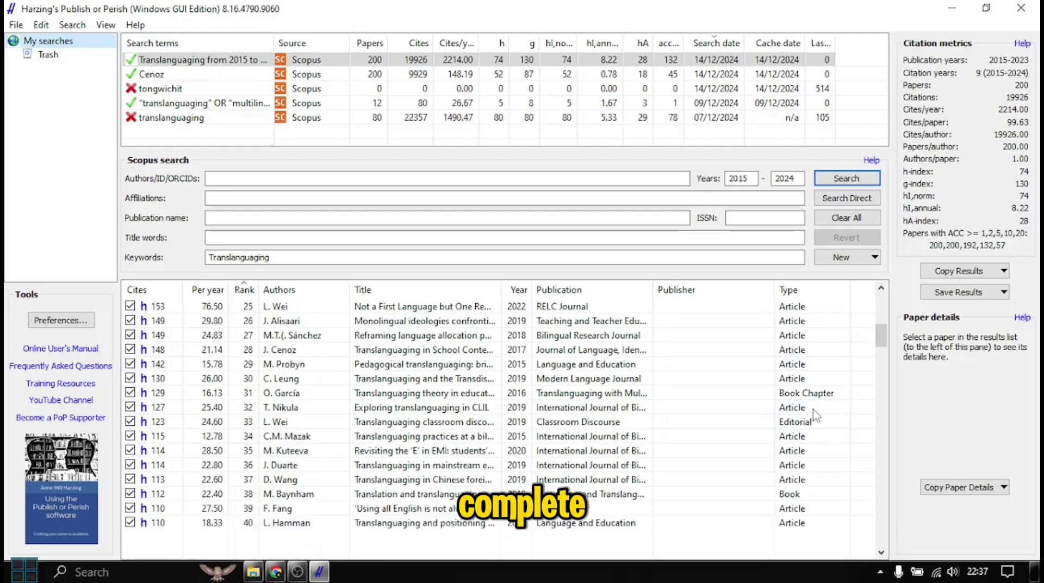
scroll(815, 416, up, 8)
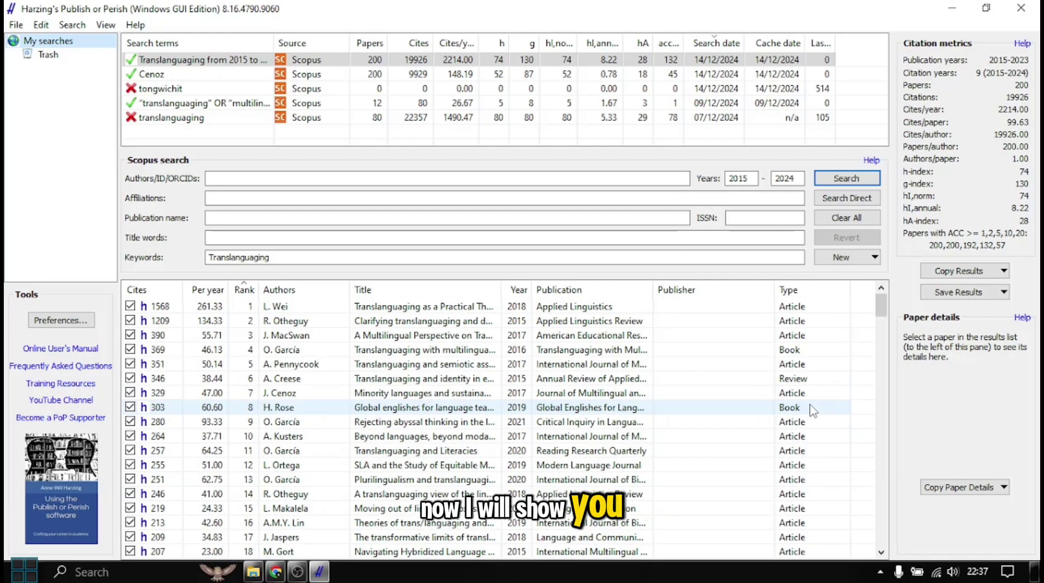
click(441, 308)
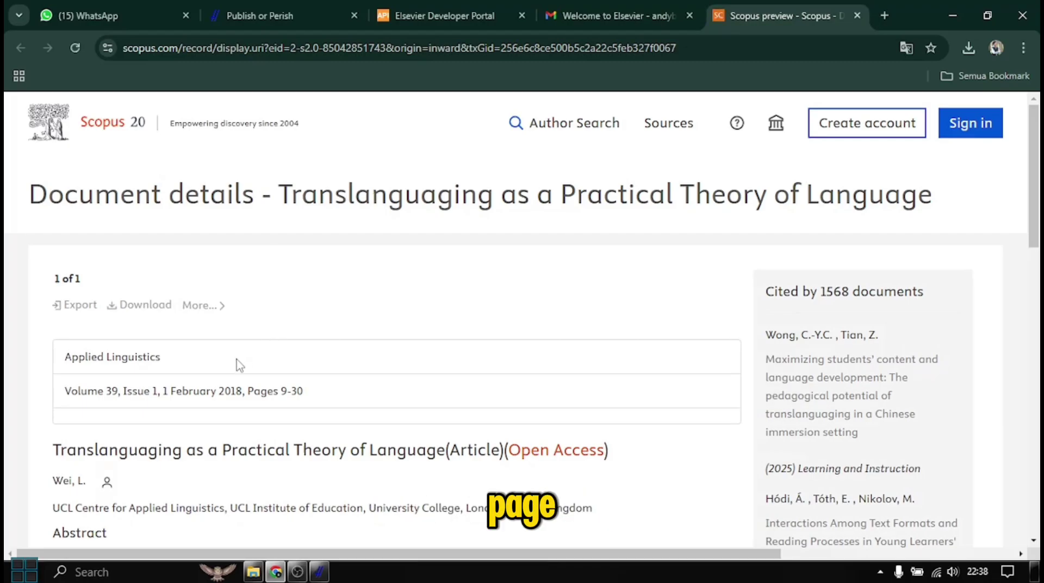
scroll(241, 362, down, 4)
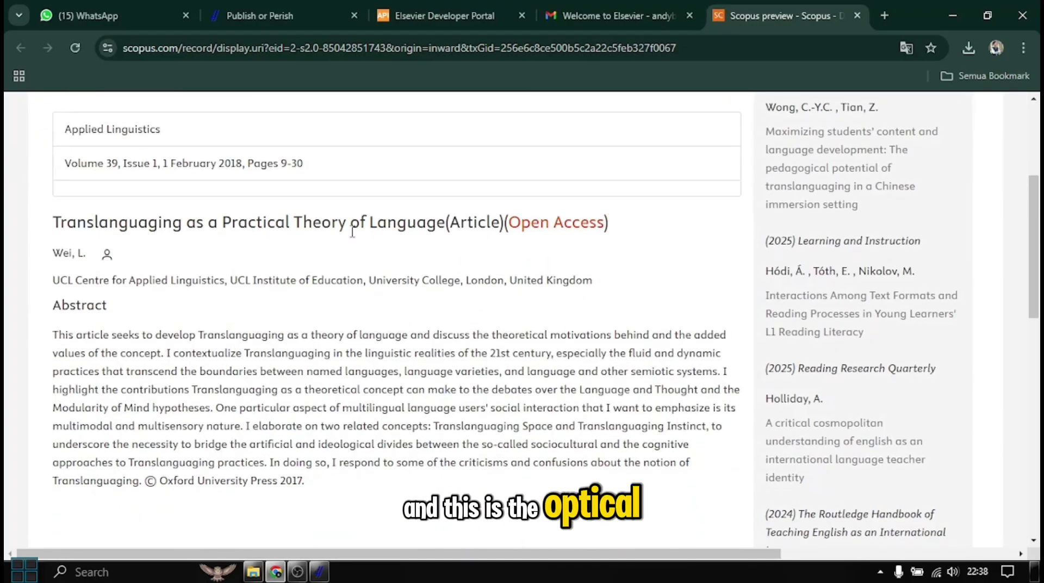
scroll(554, 260, down, 4)
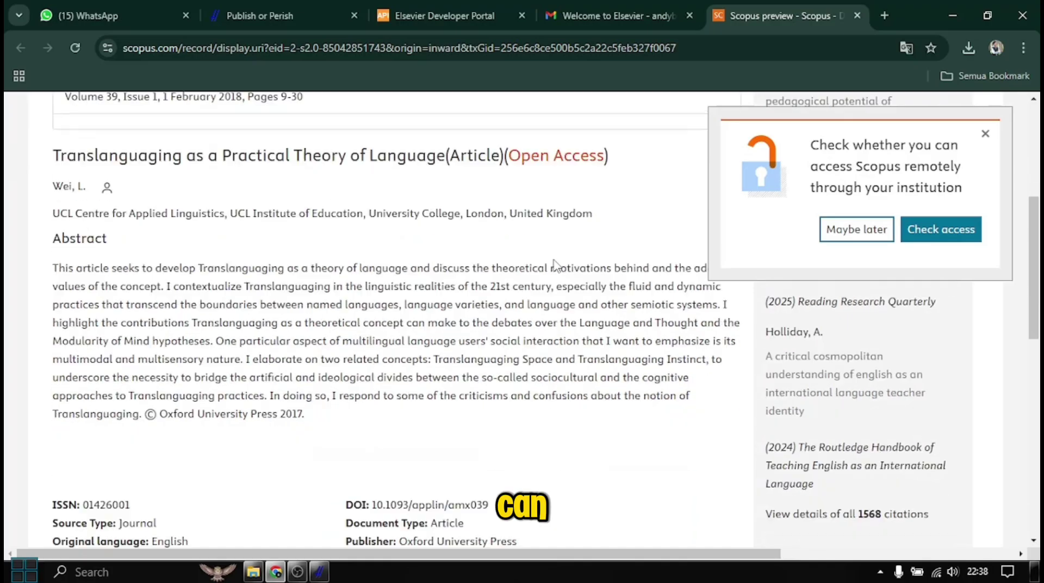
scroll(555, 260, up, 8)
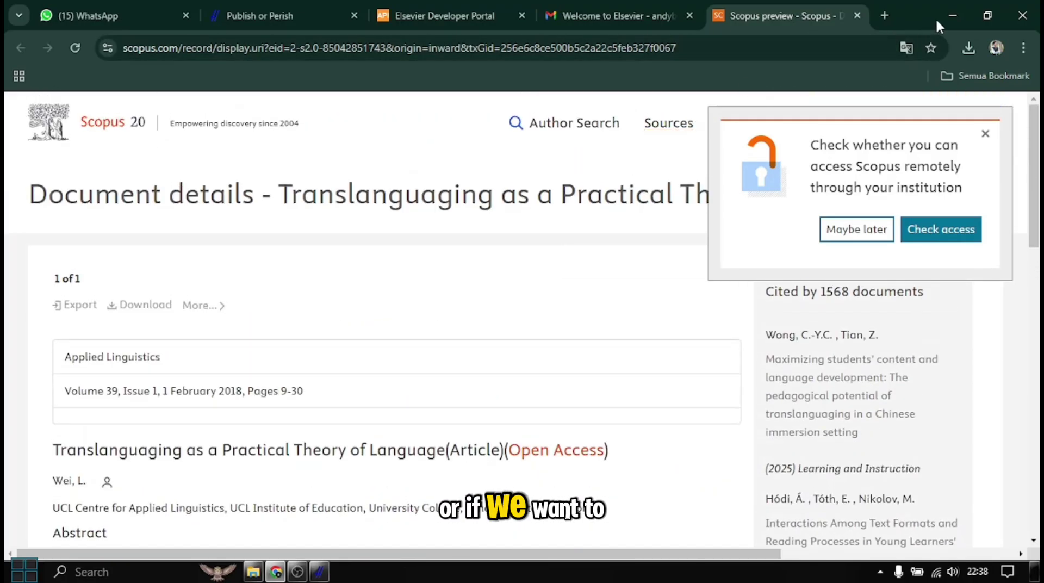
click(952, 15)
- Open the article "Translanguaging as a Practical Theory of Language" on the publisher's website from the results and bring up its PDF
click(462, 310)
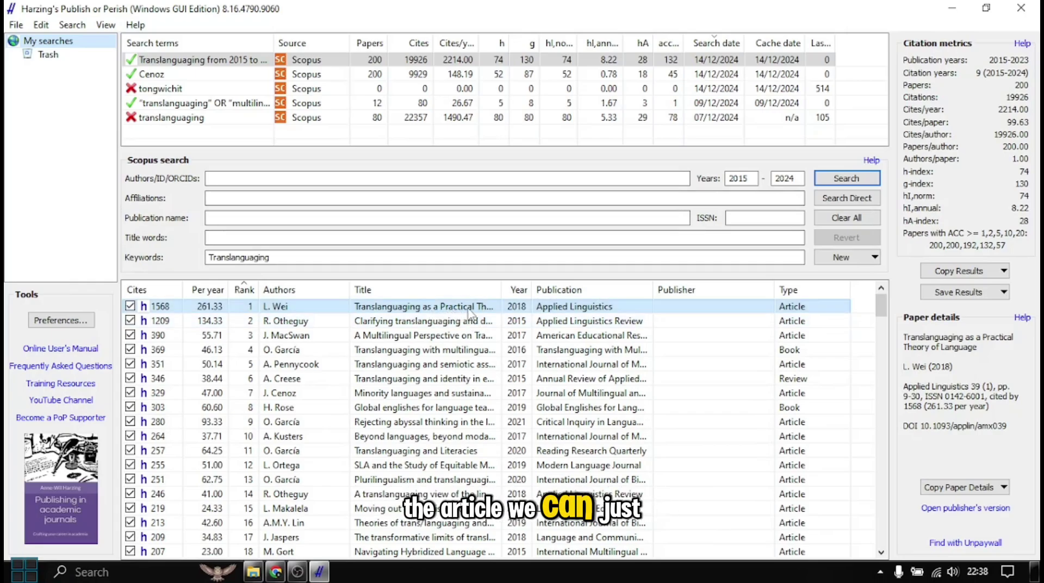
right_click(471, 314)
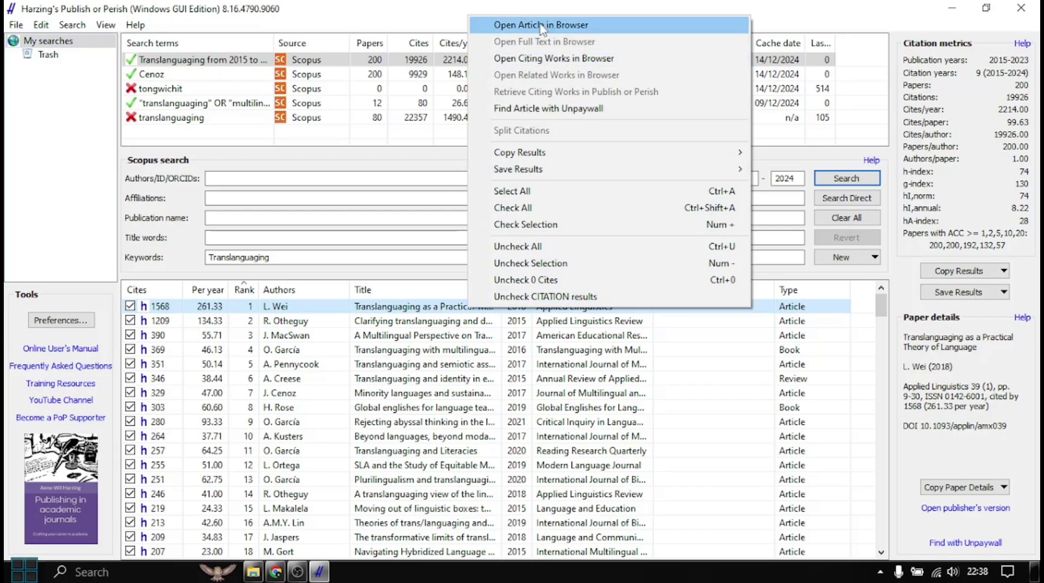
click(568, 30)
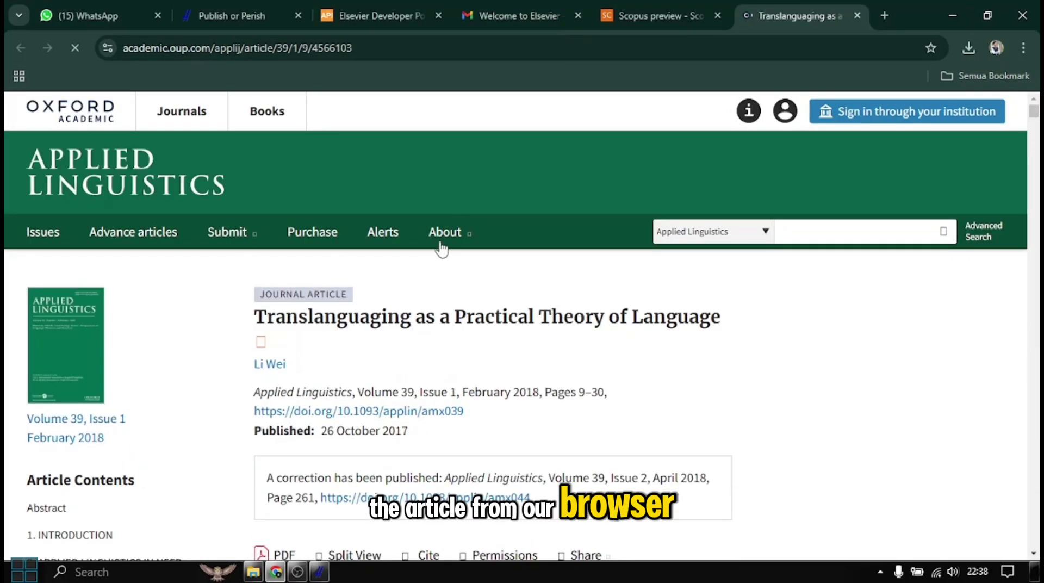
scroll(413, 405, down, 1)
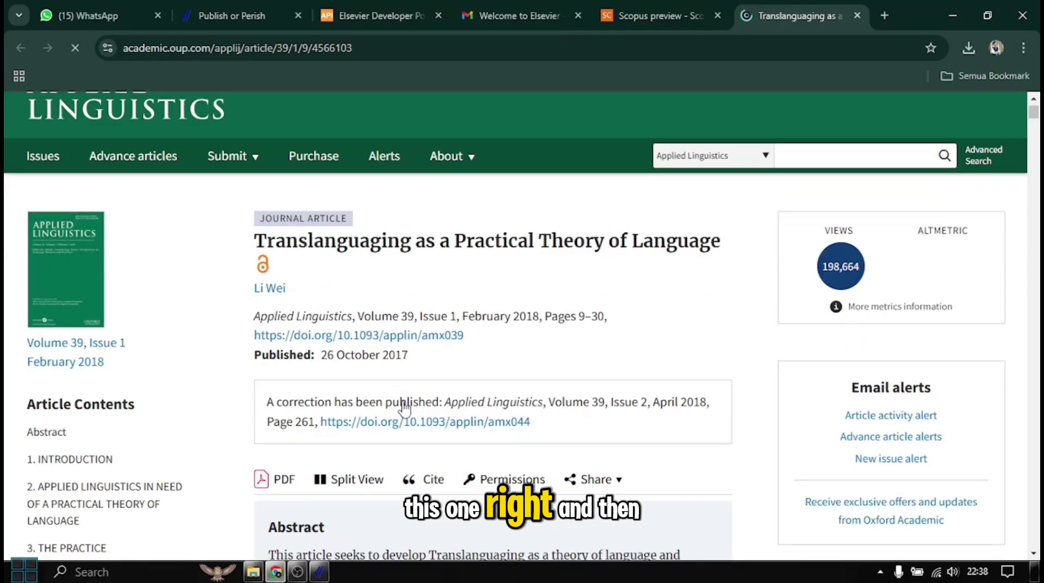
scroll(404, 408, down, 2)
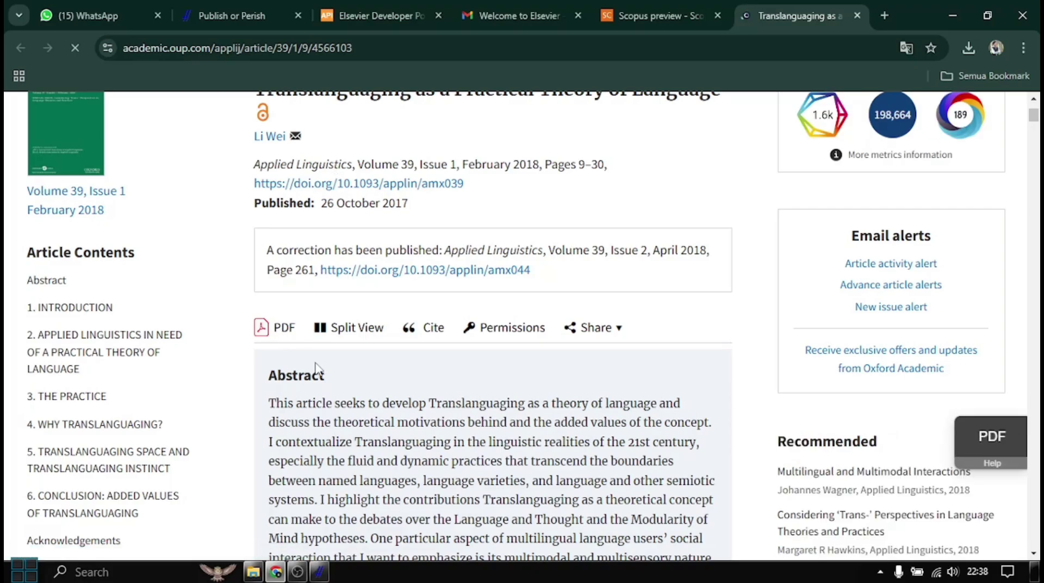
scroll(484, 357, down, 2)
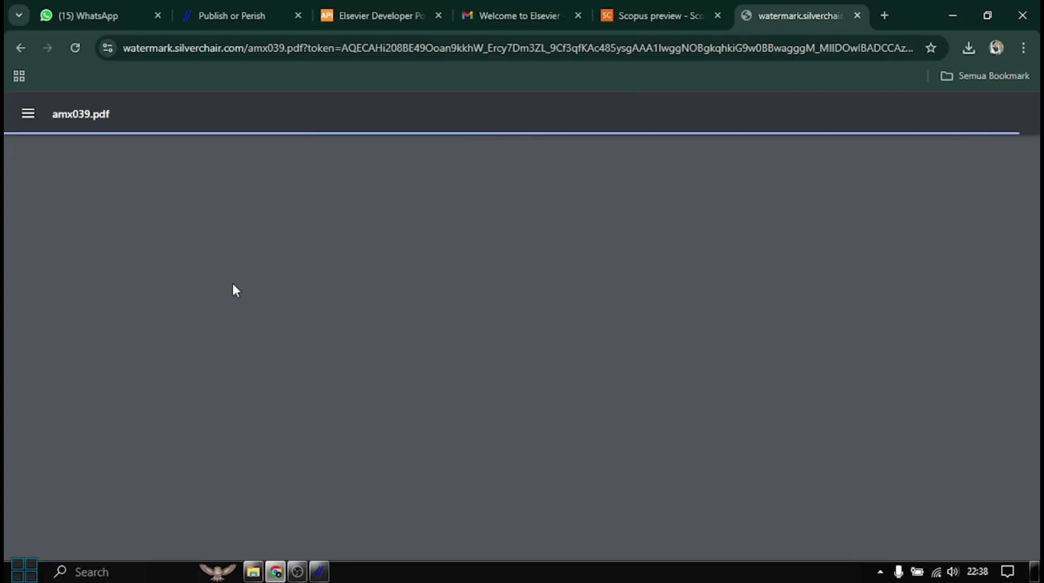
- Skim the first two pages of the article's PDF, including the abstract and introduction
scroll(446, 261, down, 3)
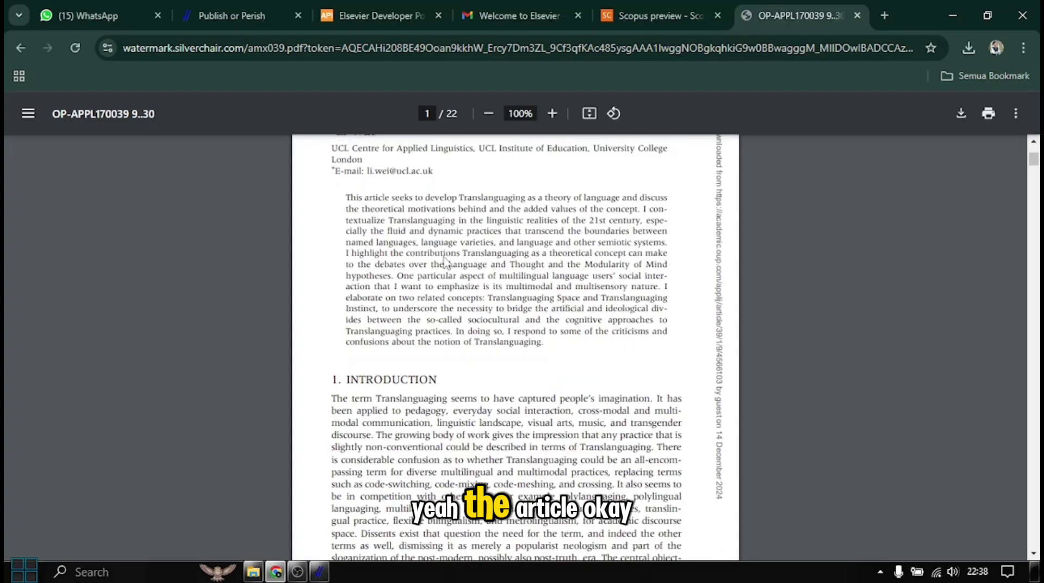
scroll(443, 255, up, 3)
scroll(438, 247, down, 5)
scroll(436, 244, down, 10)
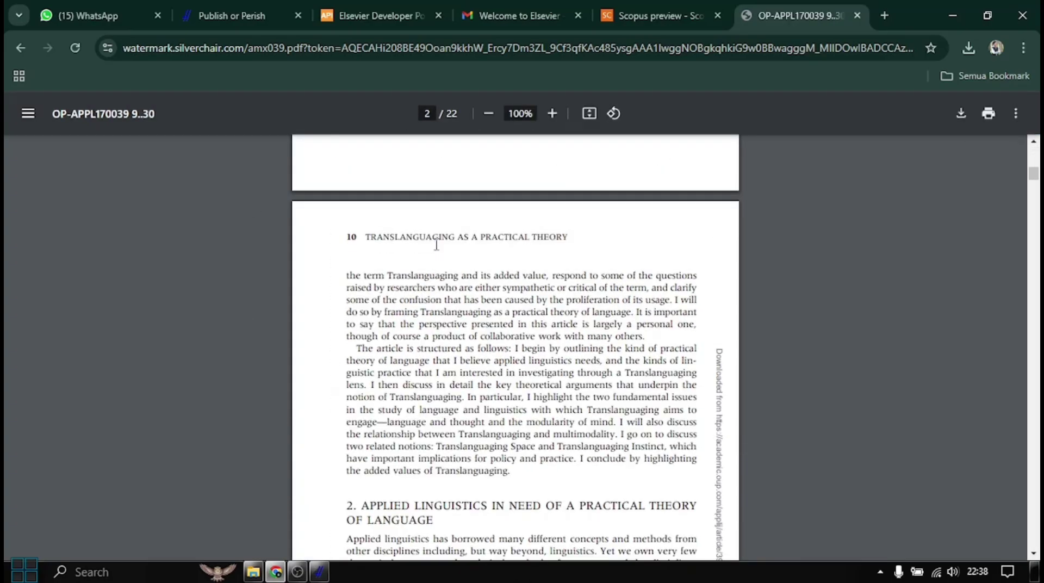
scroll(439, 245, up, 8)
scroll(441, 248, up, 7)
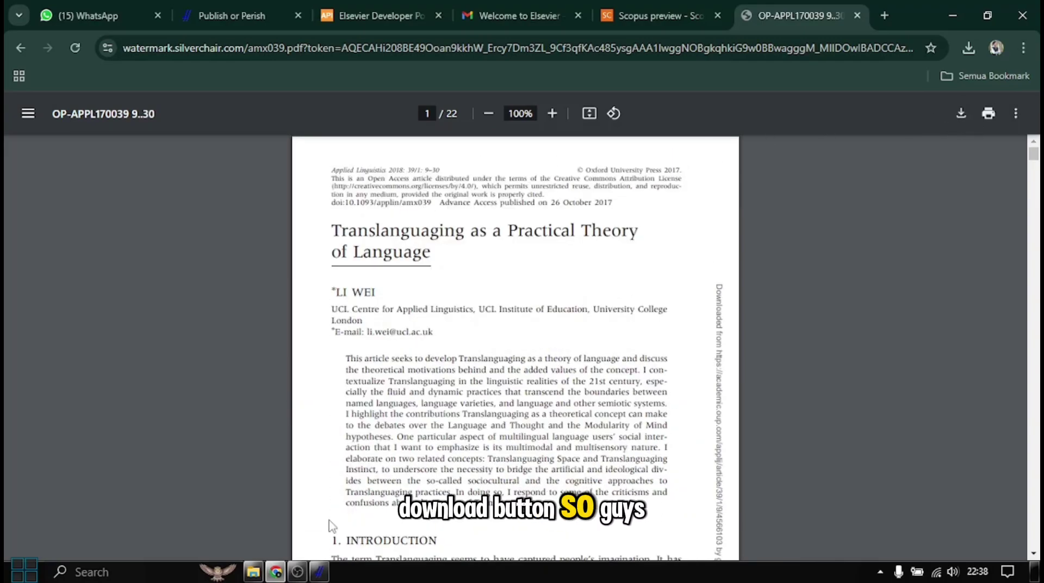
- Switch back to Publish or Perish and copy the details of "Translanguaging and semiotic assemblages" as an APA reference
click(319, 572)
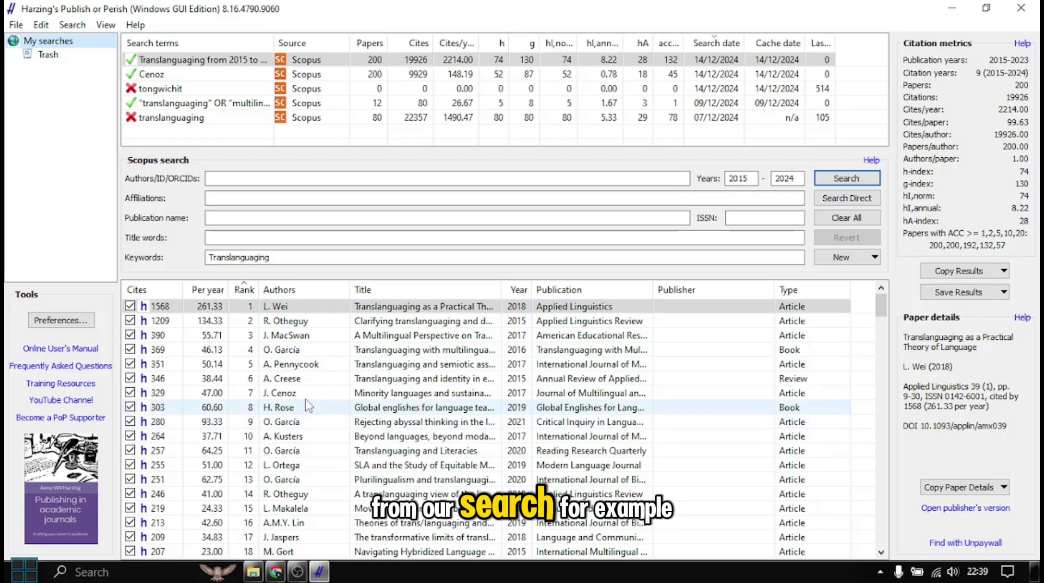
click(380, 366)
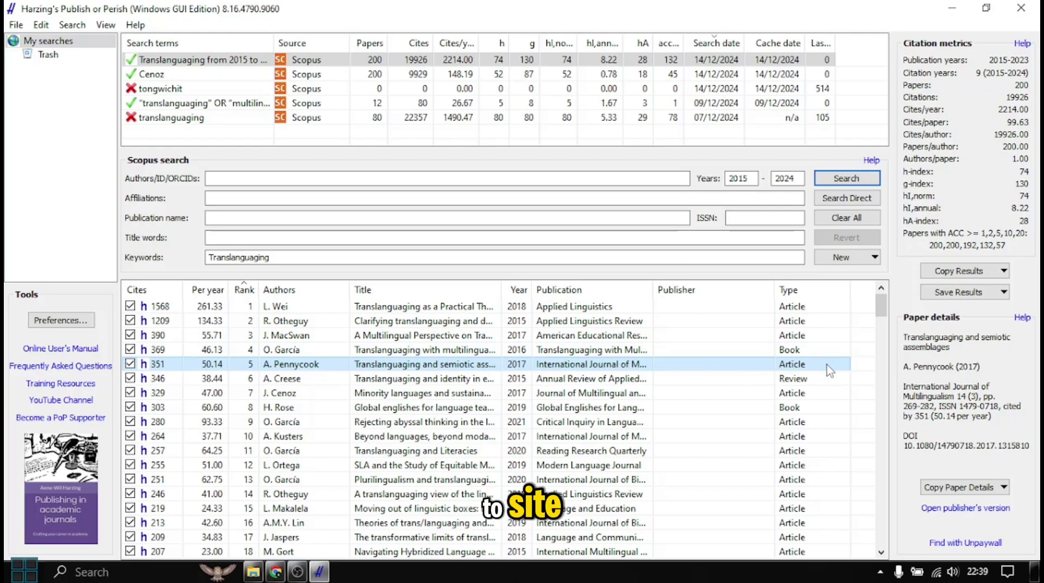
click(1004, 487)
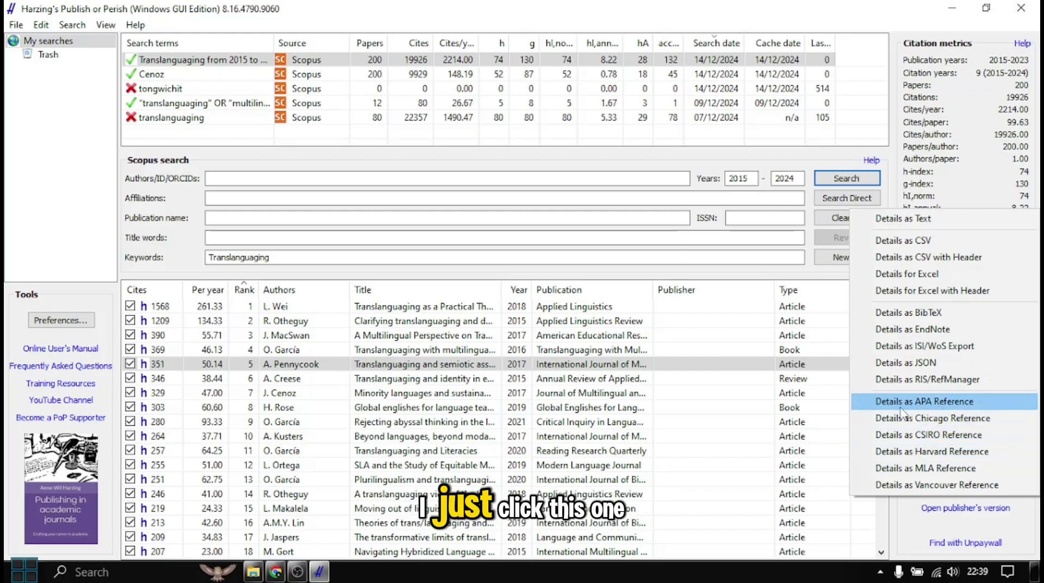
click(934, 406)
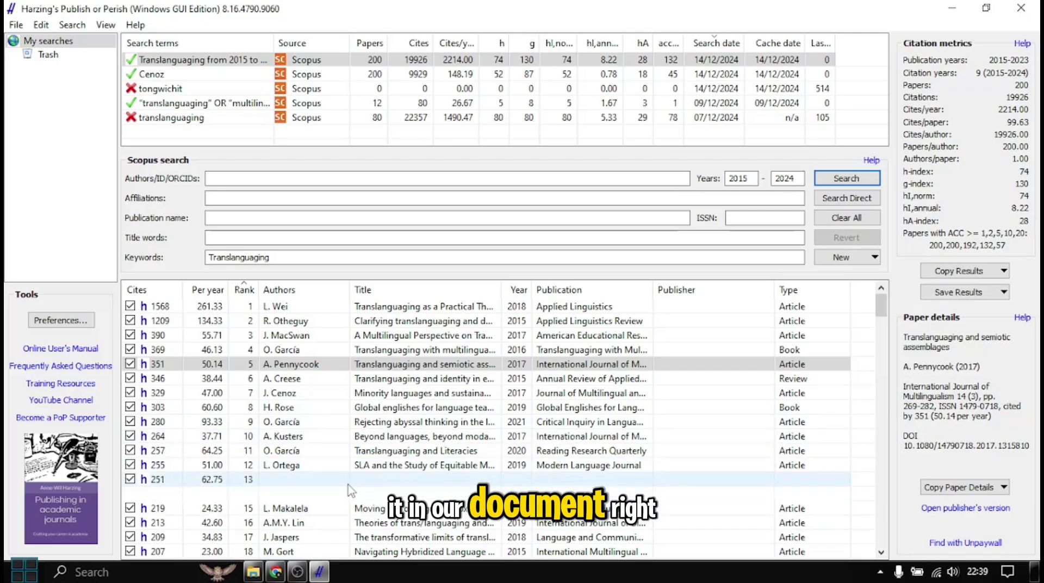
click(435, 393)
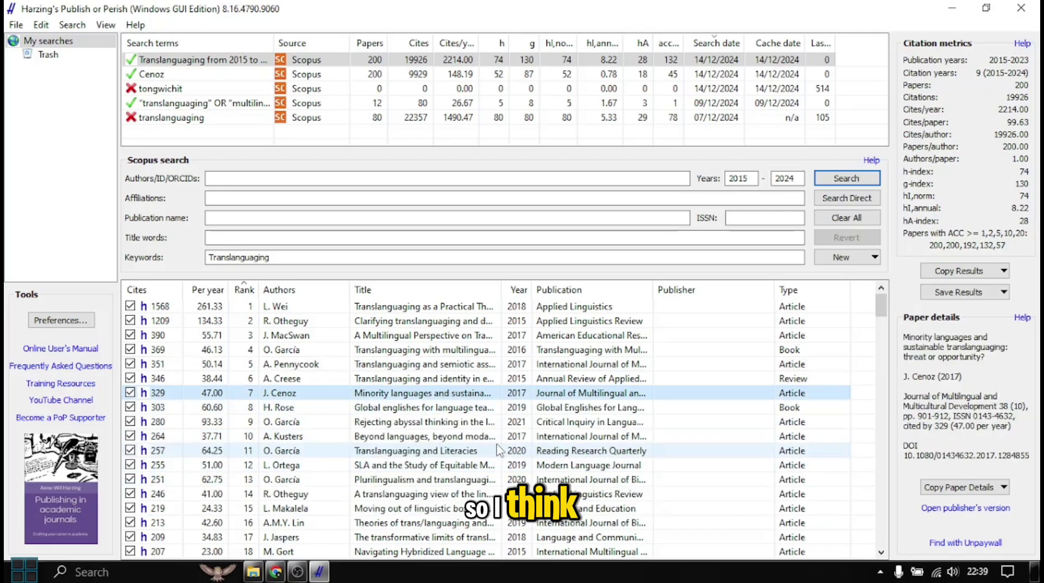